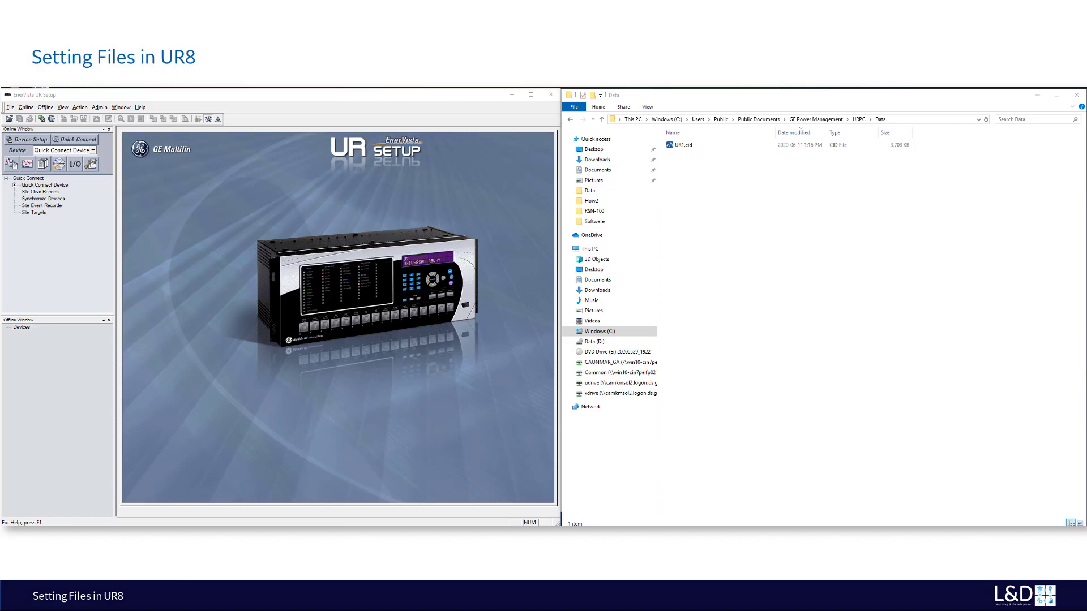
# Review the Offline Window device folder options in the general preferences and accept the dialog.
pyautogui.click(10, 108)
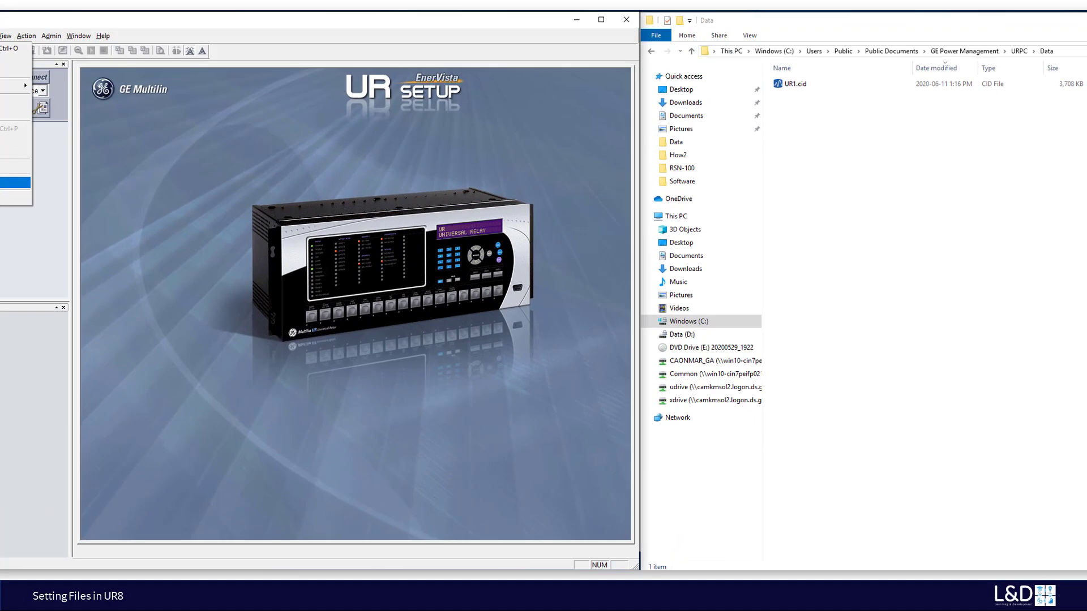
pyautogui.click(34, 223)
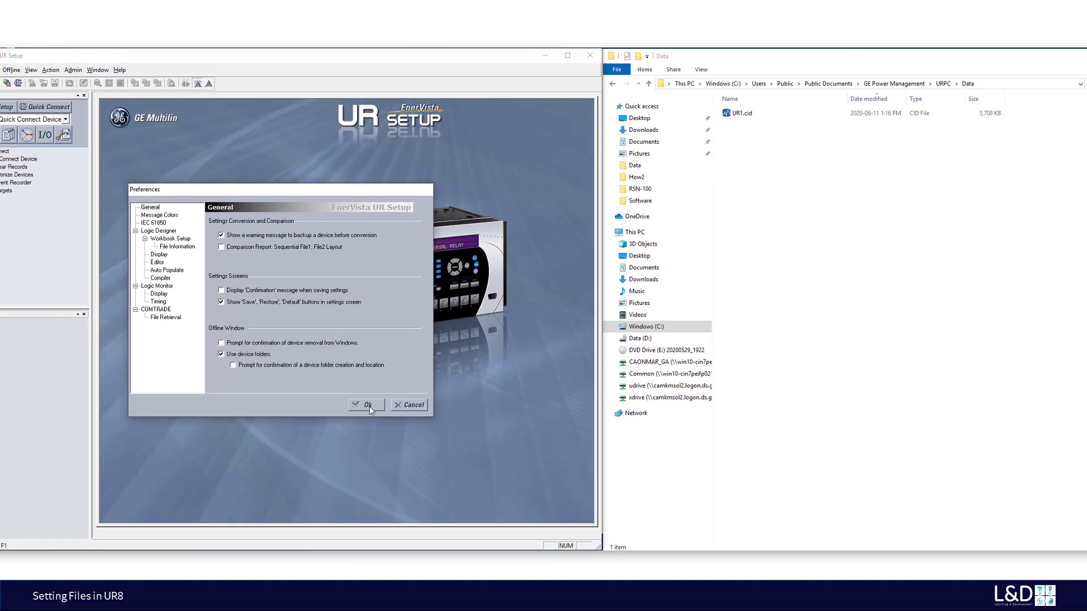
pyautogui.click(382, 411)
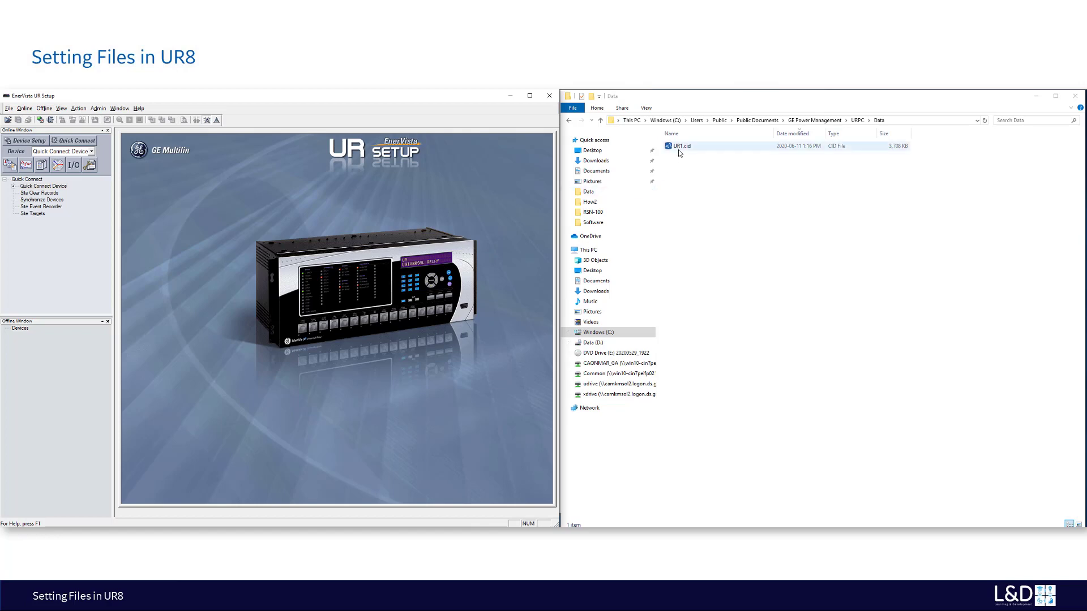
# Add UR1.cid from C:\Users\Public\Public Documents\GE Power Management\URPC\Data to the offline device list.
pyautogui.click(23, 330)
pyautogui.rightClick(23, 331)
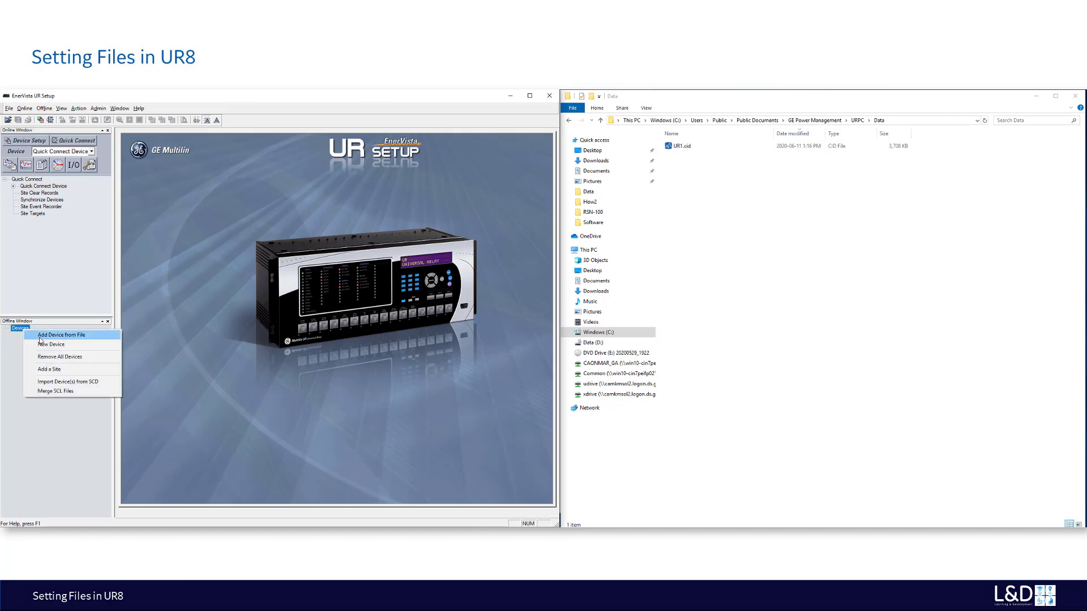
pyautogui.click(51, 335)
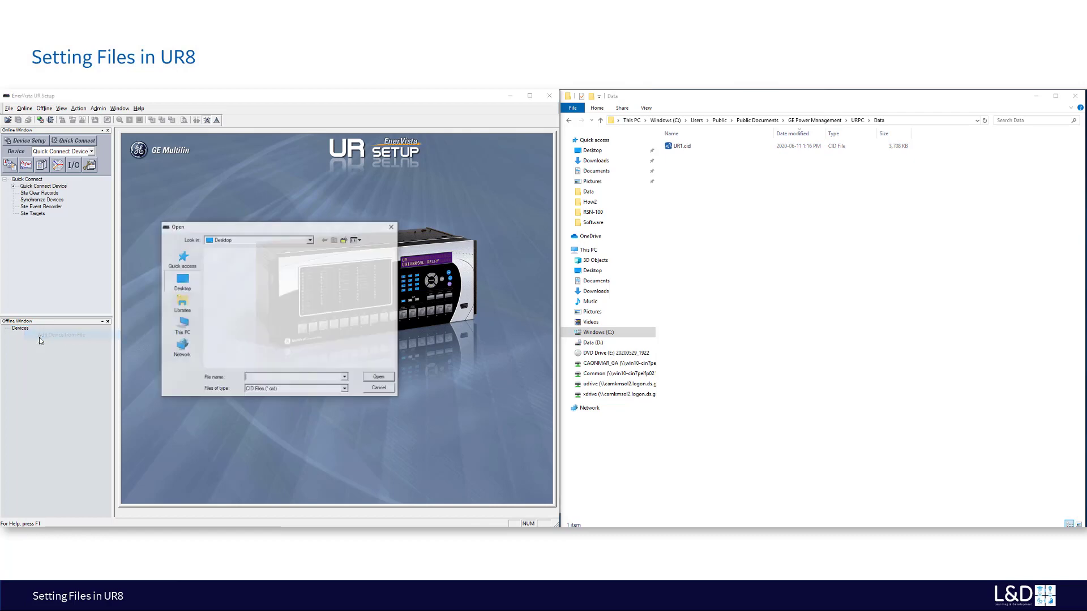
pyautogui.click(187, 331)
pyautogui.scroll(-5, 254, 309)
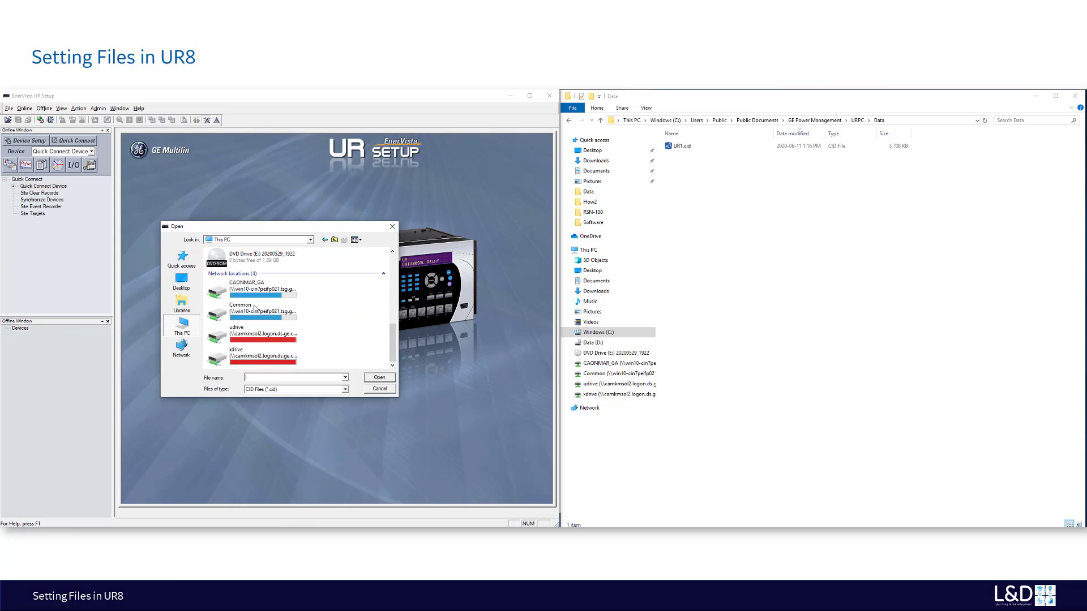
pyautogui.scroll(5, 255, 310)
pyautogui.doubleClick(252, 330)
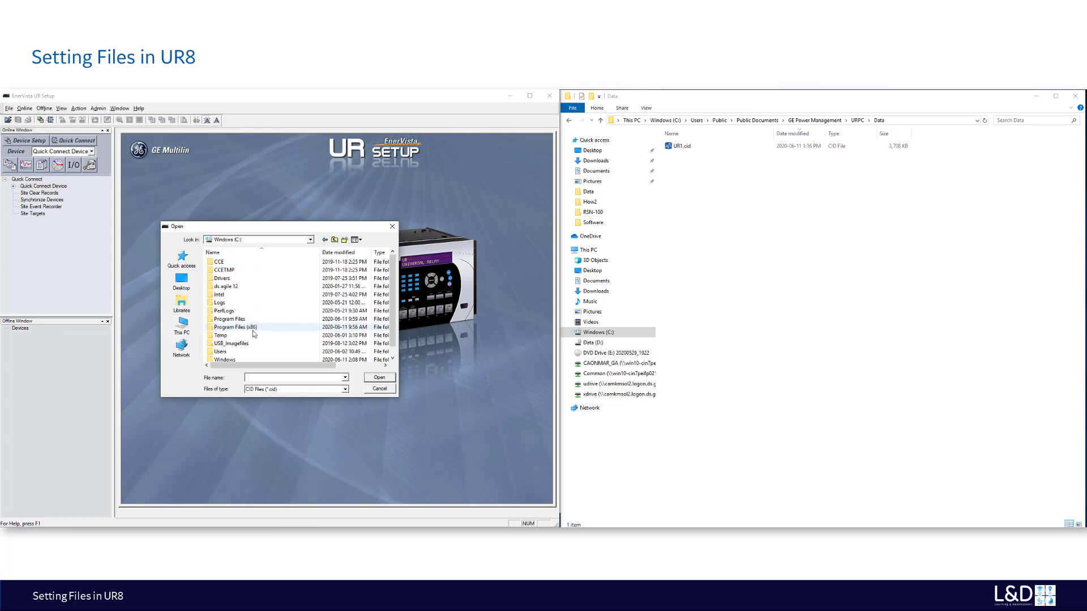
pyautogui.doubleClick(224, 352)
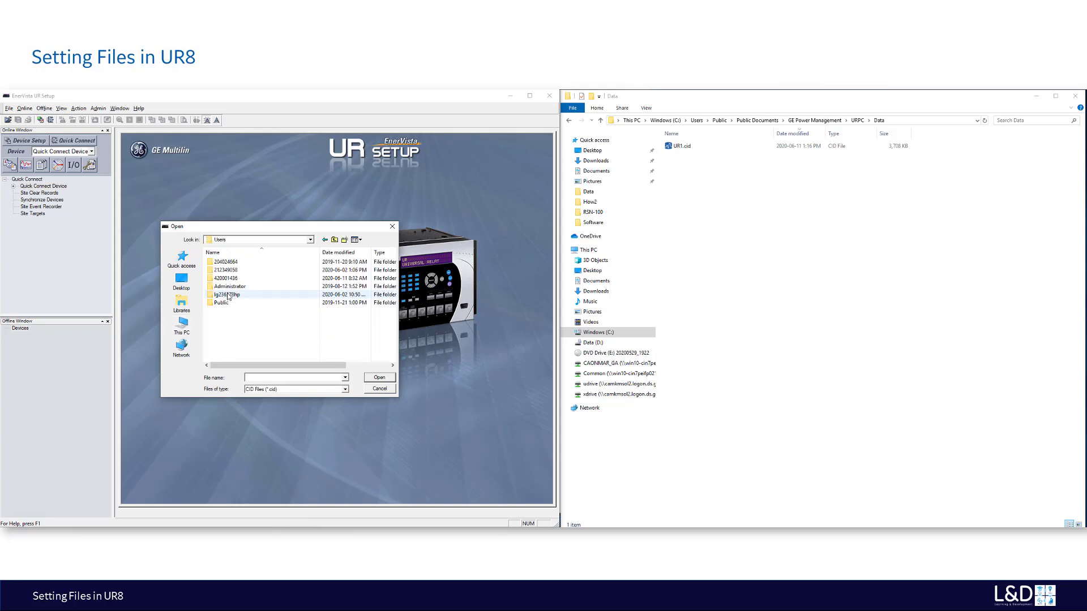
pyautogui.doubleClick(222, 303)
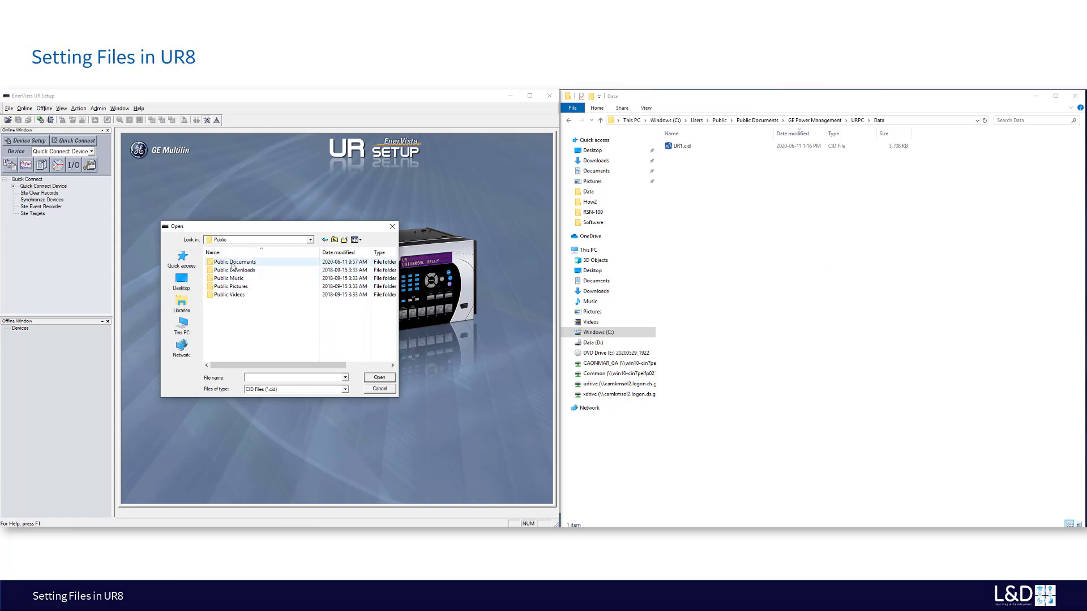
pyautogui.doubleClick(232, 265)
pyautogui.doubleClick(234, 275)
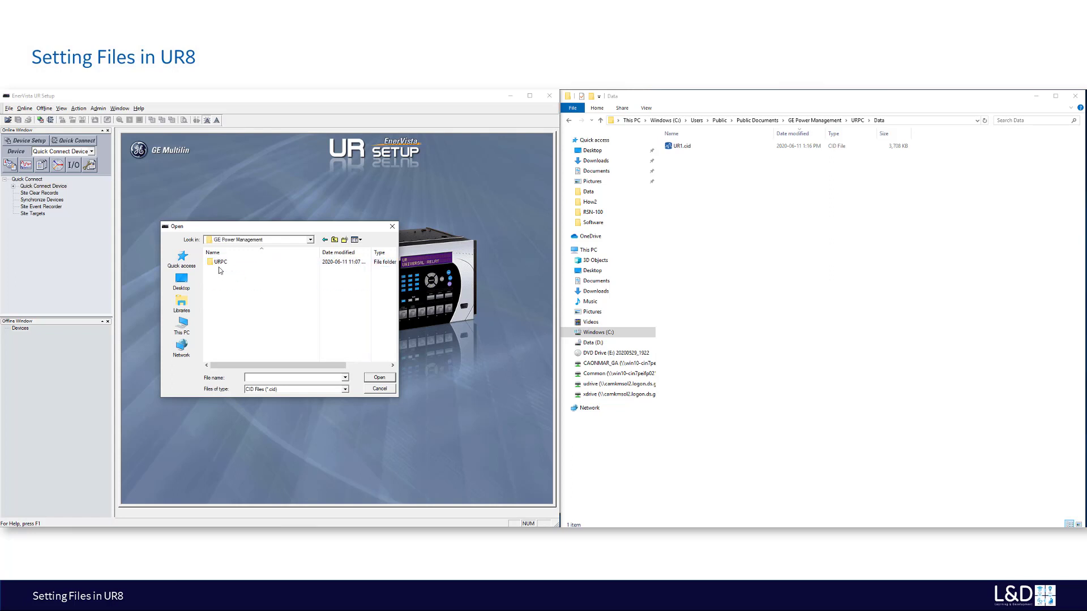
pyautogui.doubleClick(220, 262)
pyautogui.doubleClick(219, 269)
pyautogui.doubleClick(218, 265)
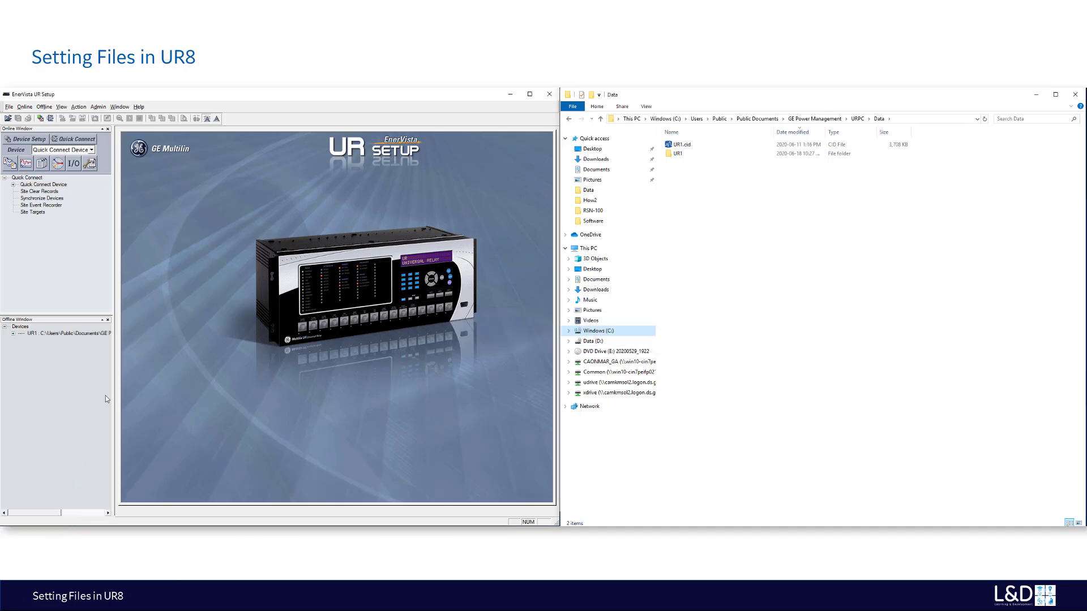
# Widen the Offline Window to show the UR1 device path, and inspect the files and modification dates in the UR1 folder.
pyautogui.moveTo(114, 377); pyautogui.dragTo(188, 388)
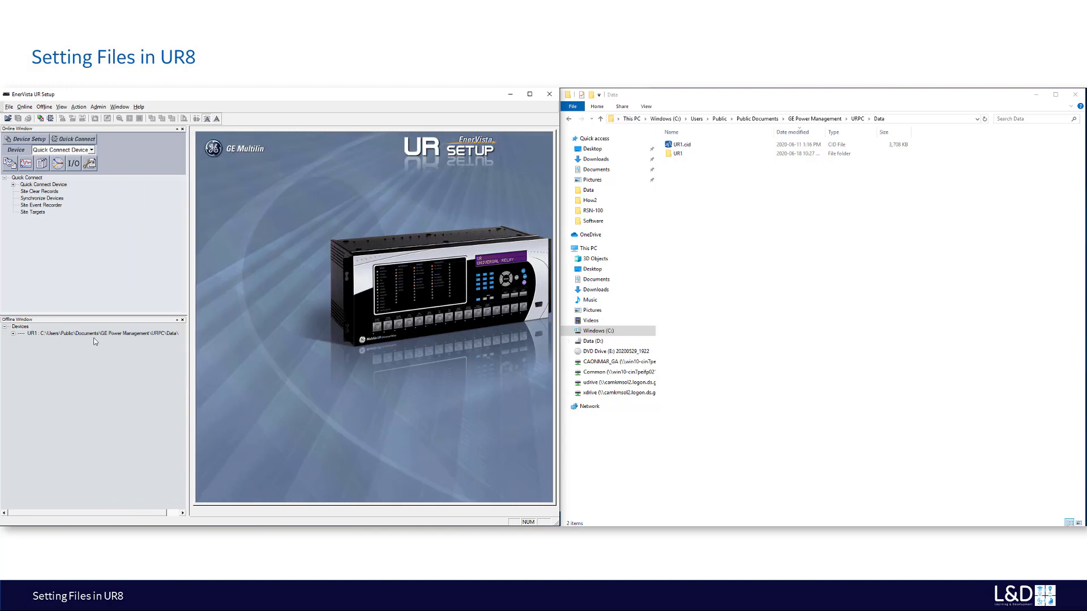
pyautogui.doubleClick(674, 154)
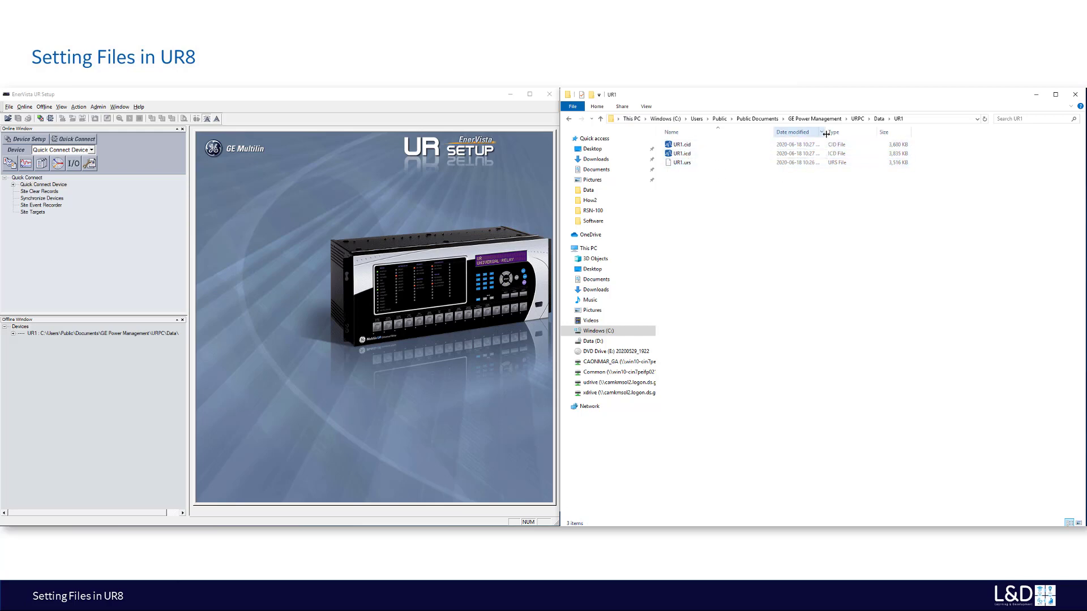
pyautogui.moveTo(826, 132); pyautogui.dragTo(843, 133)
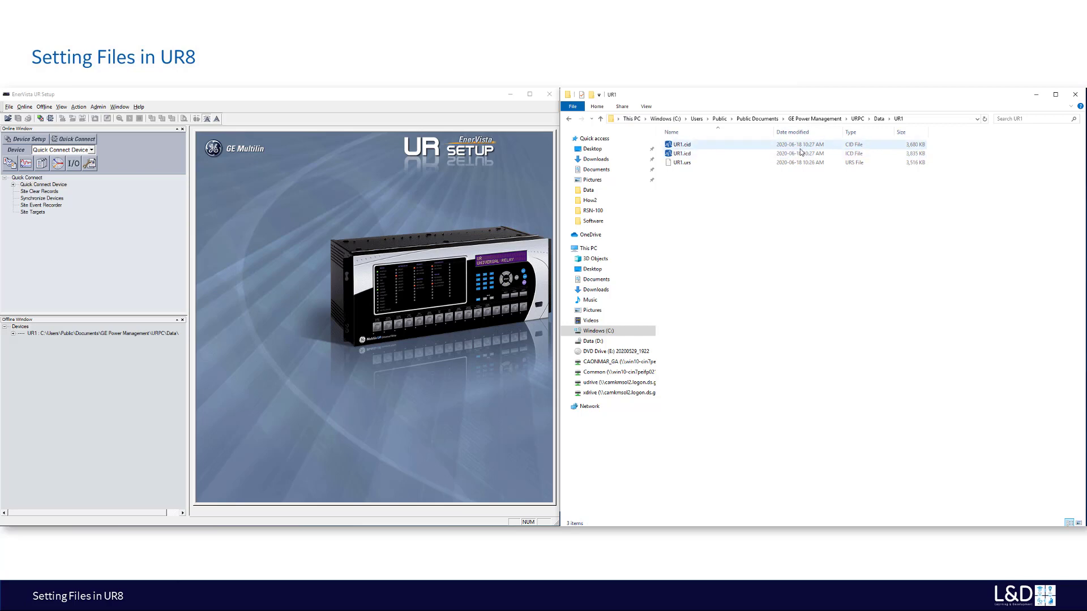
pyautogui.click(879, 119)
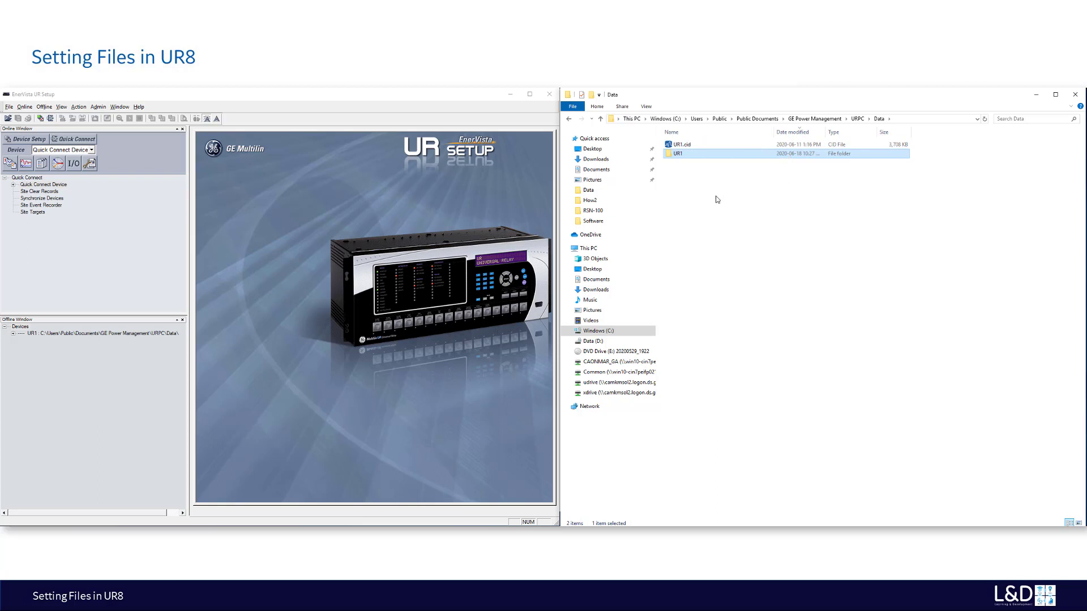
# Duplicate UR1.cid inside the UR1 folder and rename the copy UR2.cid.
pyautogui.doubleClick(673, 153)
pyautogui.click(678, 145)
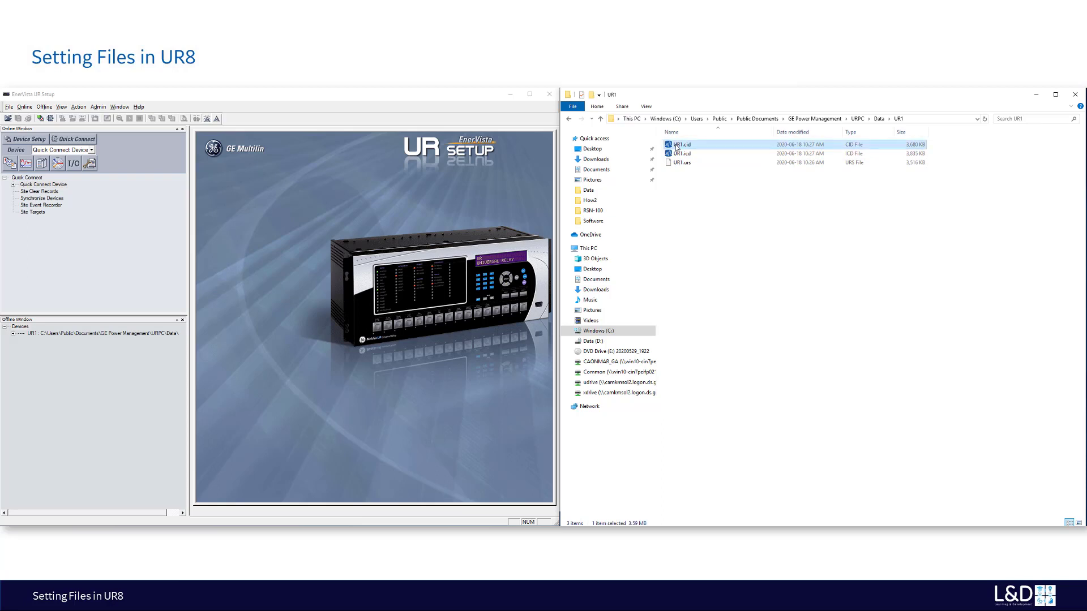
pyautogui.click(705, 206)
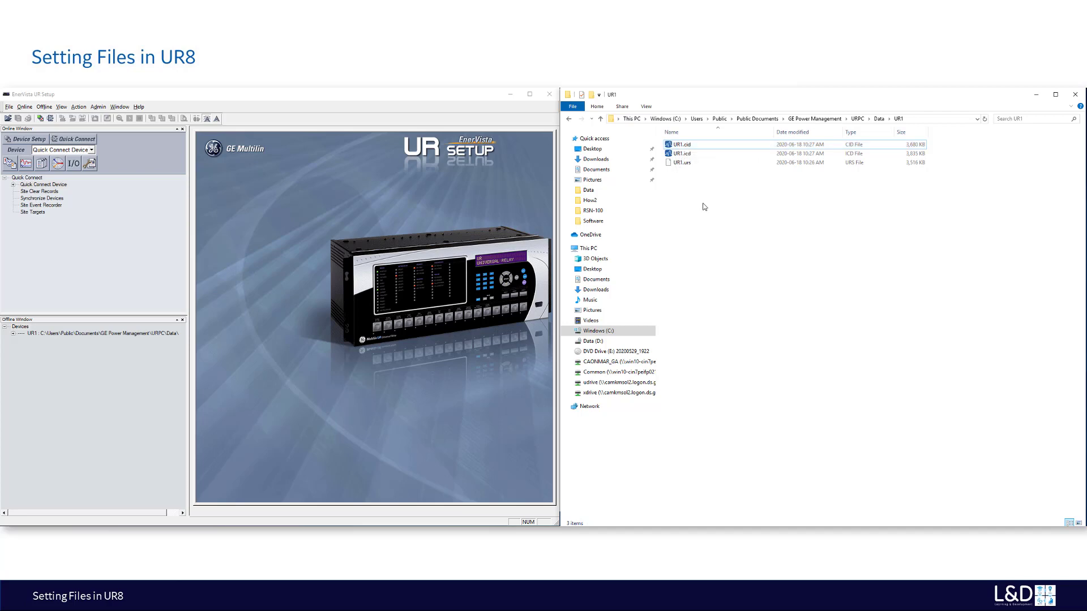
pyautogui.hotkey('ctrl', 'v')
pyautogui.rightClick(692, 148)
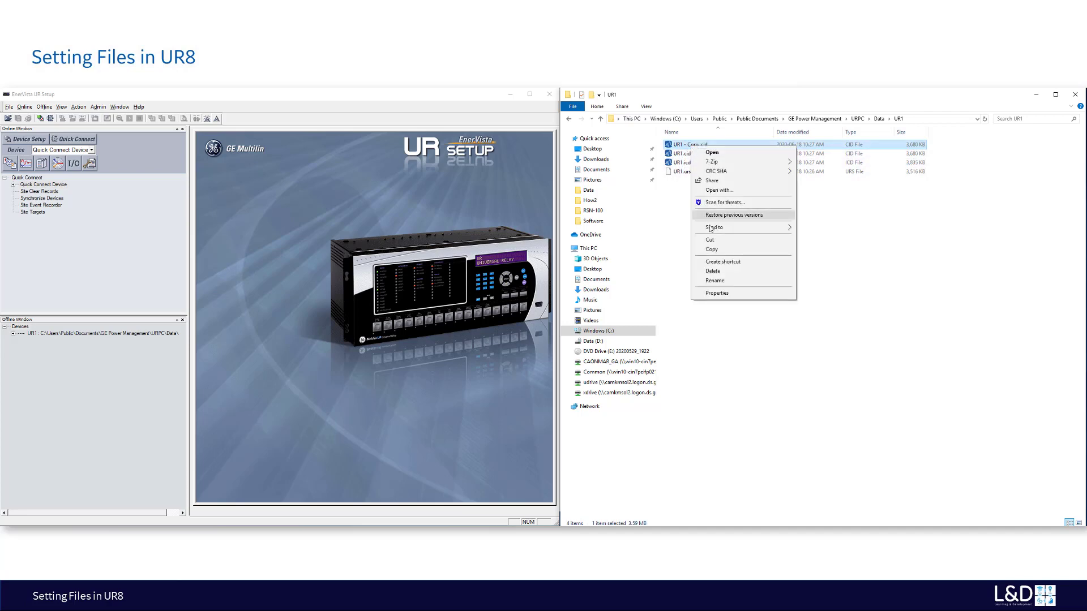
pyautogui.click(725, 281)
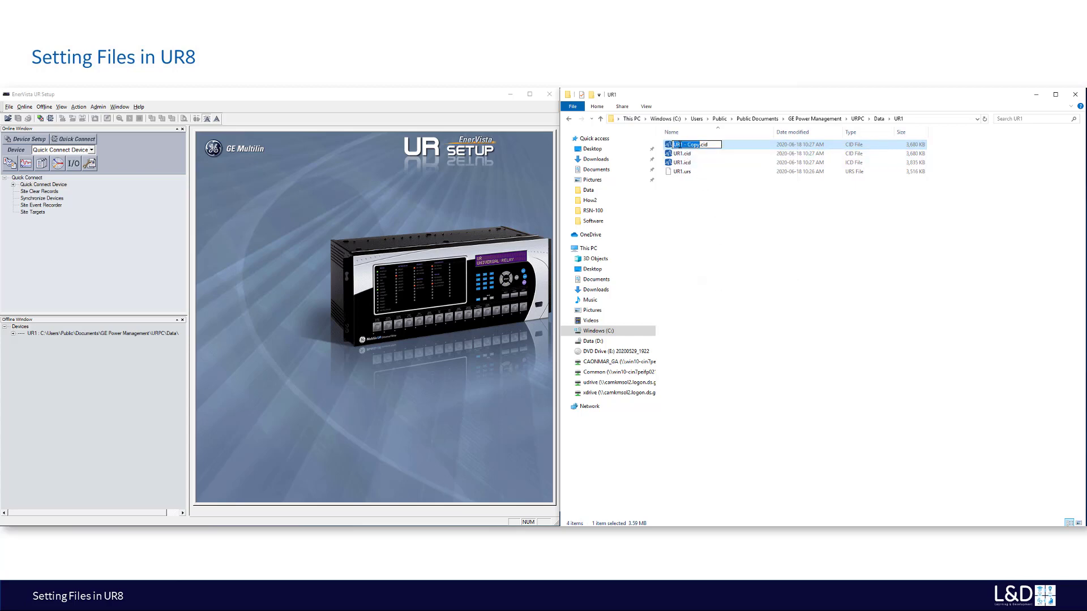
pyautogui.click(700, 145)
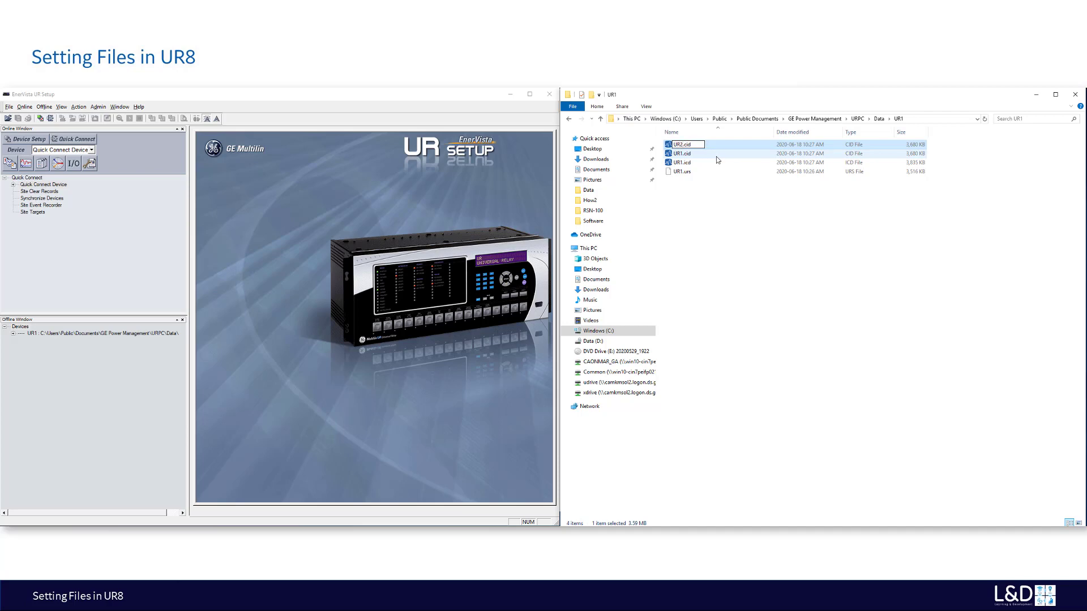
pyautogui.click(715, 215)
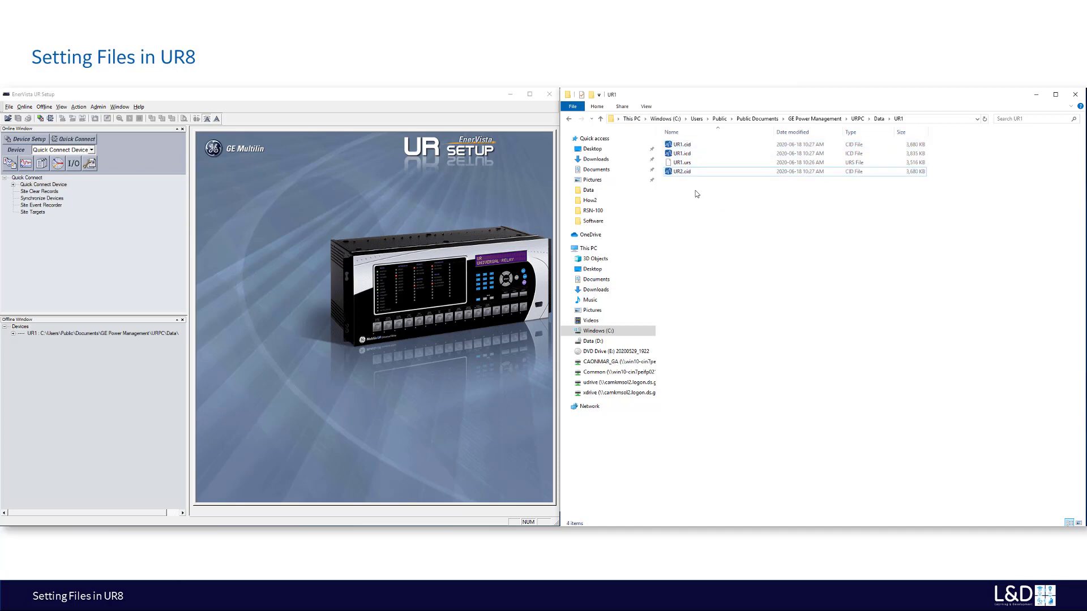
# Add UR2.cid from the UR1 folder to the offline devices, and inspect its UR2 folder and full device path.
pyautogui.moveTo(681, 173)
pyautogui.click(20, 327)
pyautogui.rightClick(20, 328)
pyautogui.click(46, 333)
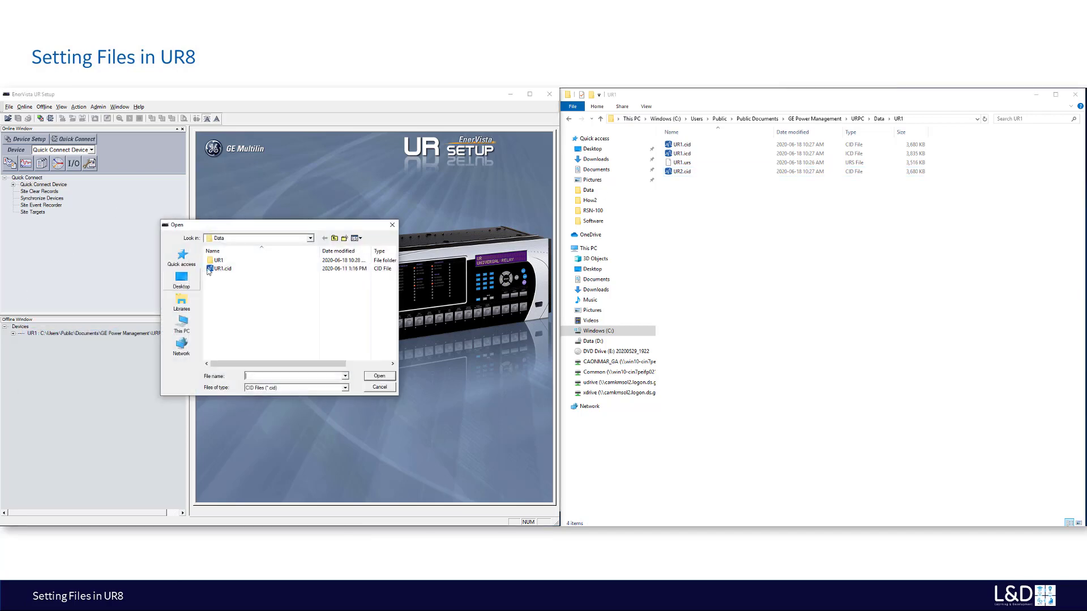
pyautogui.doubleClick(218, 260)
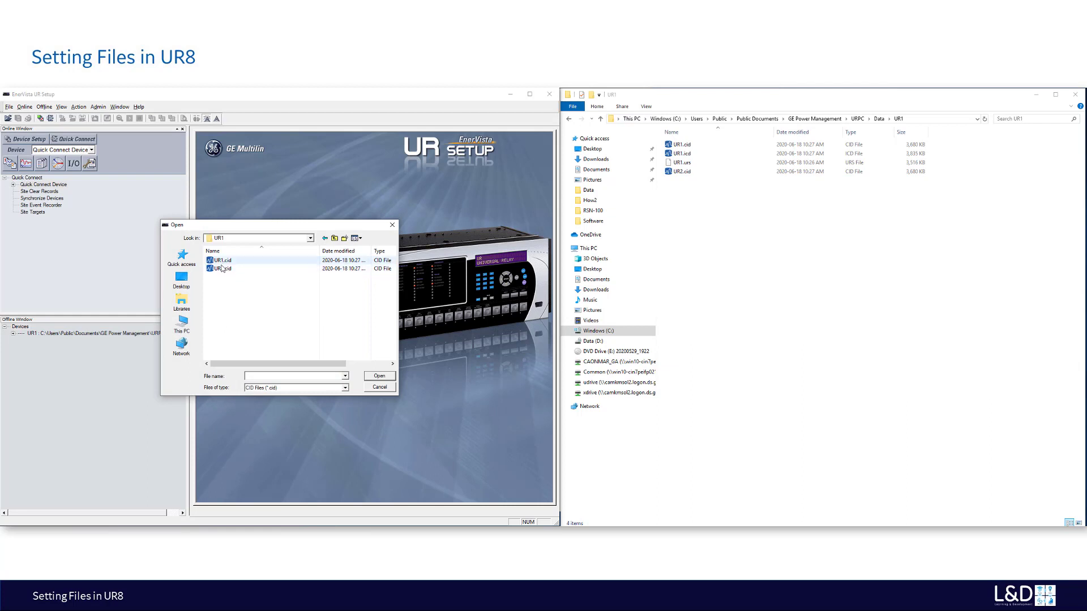
pyautogui.click(221, 268)
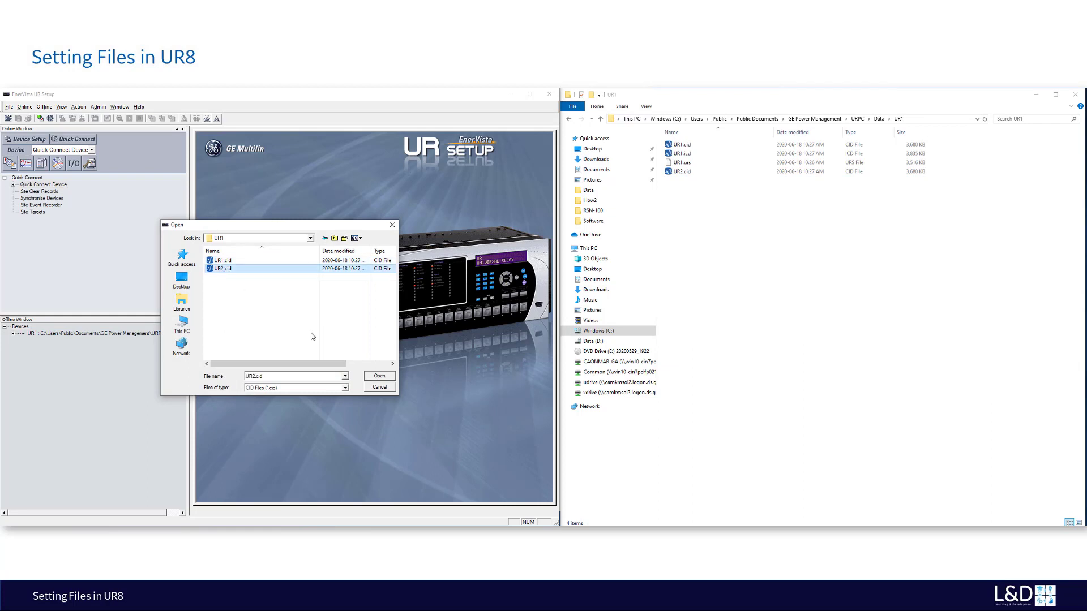
pyautogui.click(379, 376)
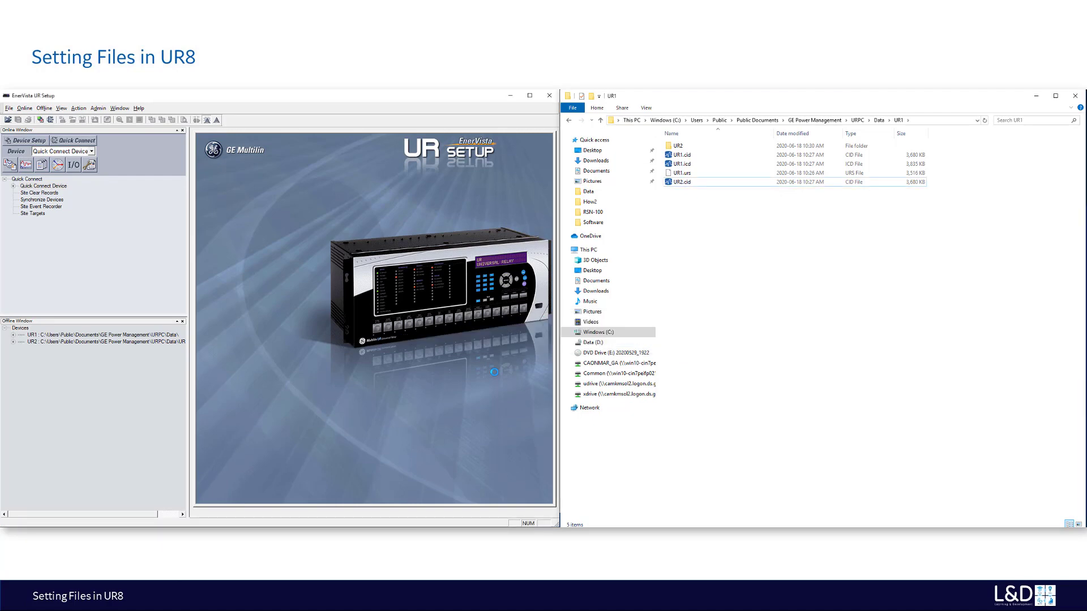
pyautogui.doubleClick(674, 147)
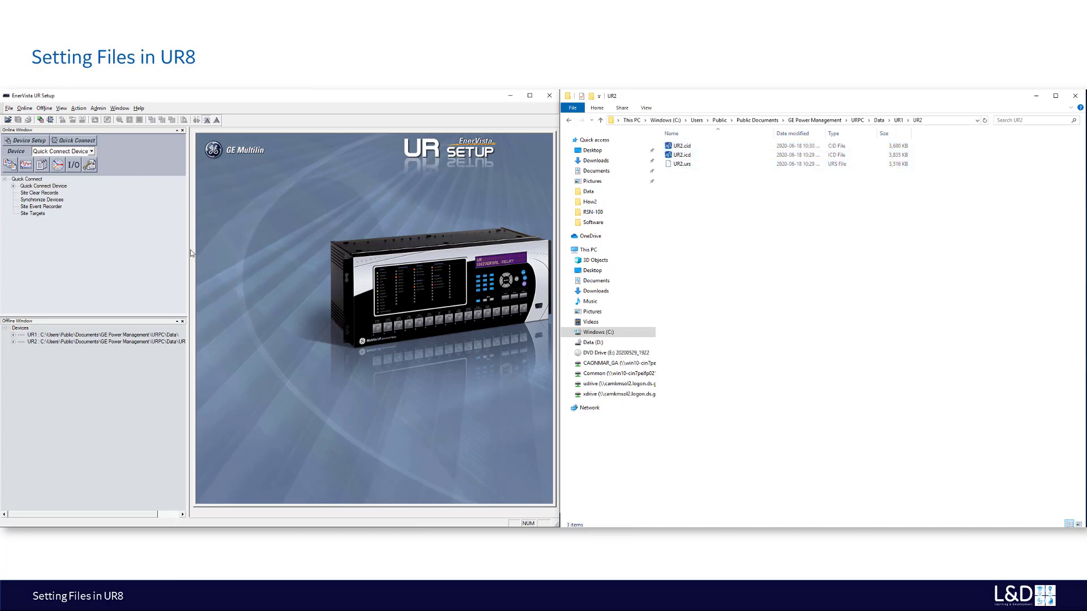
pyautogui.moveTo(188, 250); pyautogui.dragTo(216, 250)
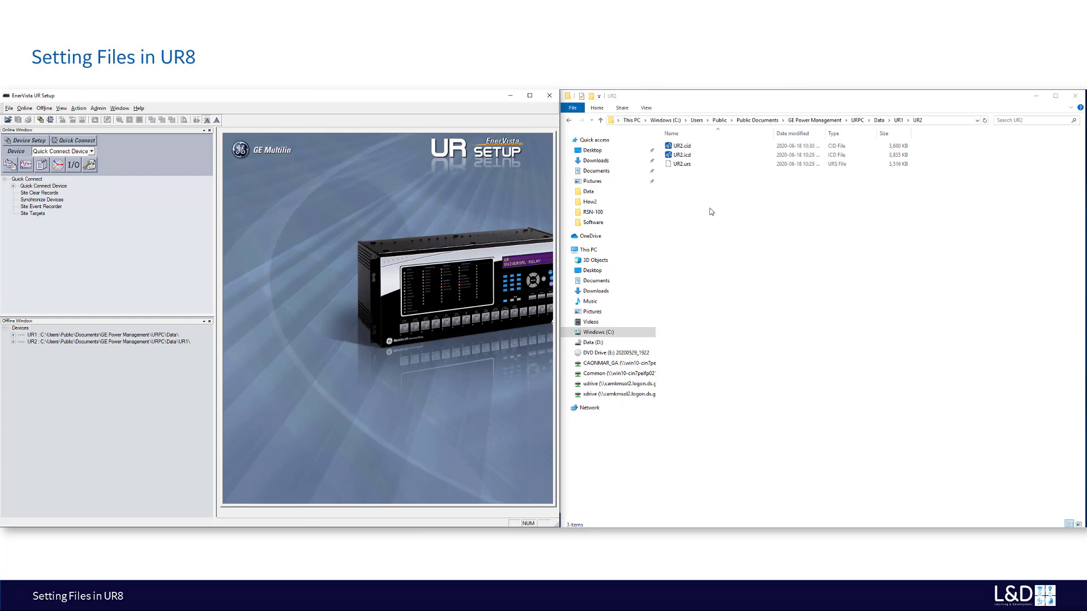
# Duplicate the UR1 device in the offline device list and rename the copy UR3.
pyautogui.click(63, 338)
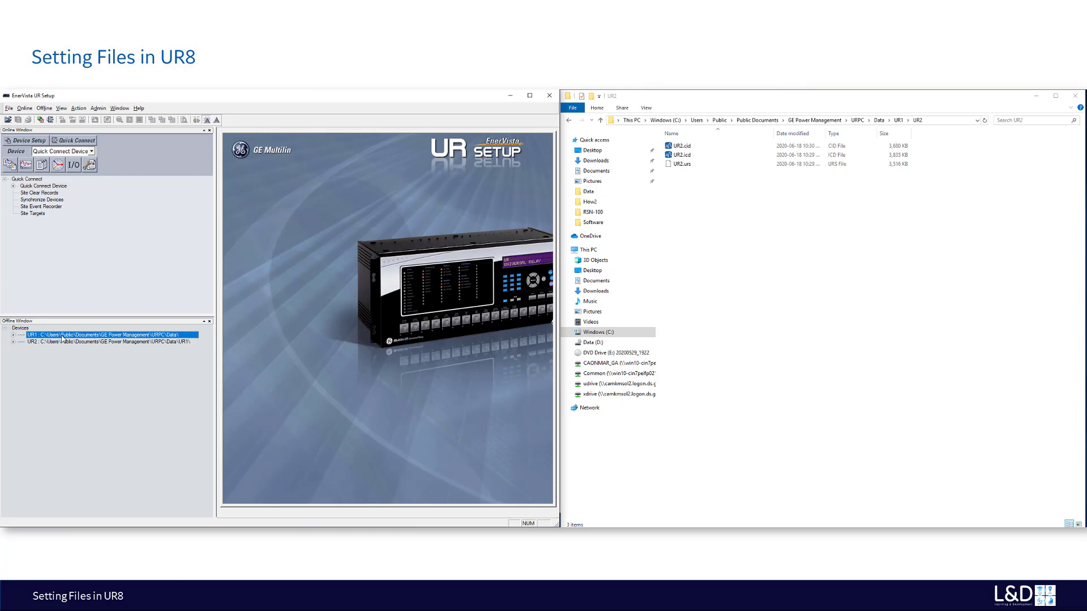
pyautogui.rightClick(62, 337)
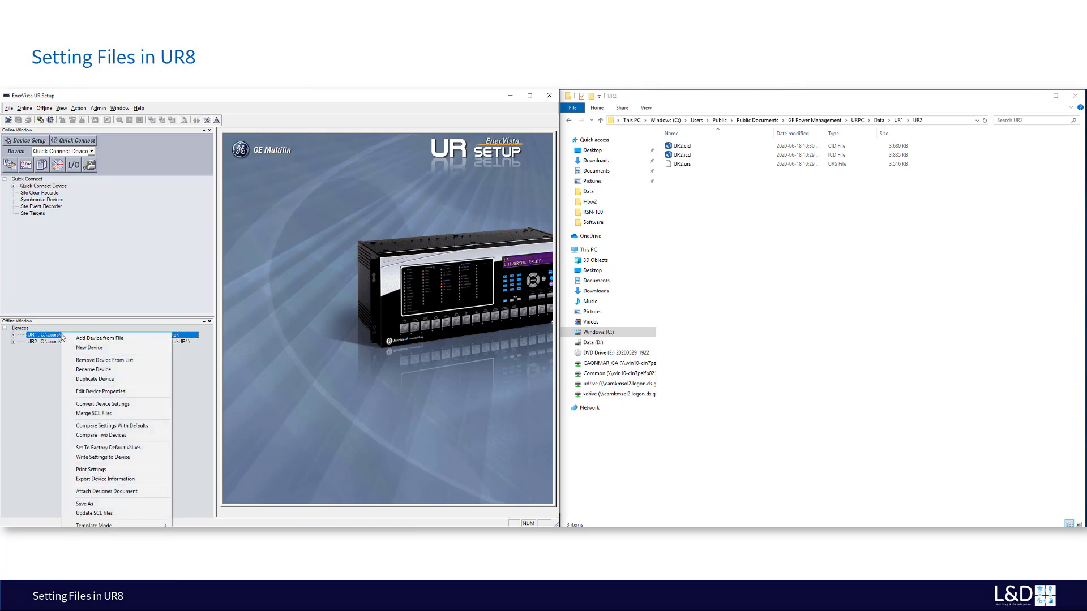
pyautogui.click(85, 380)
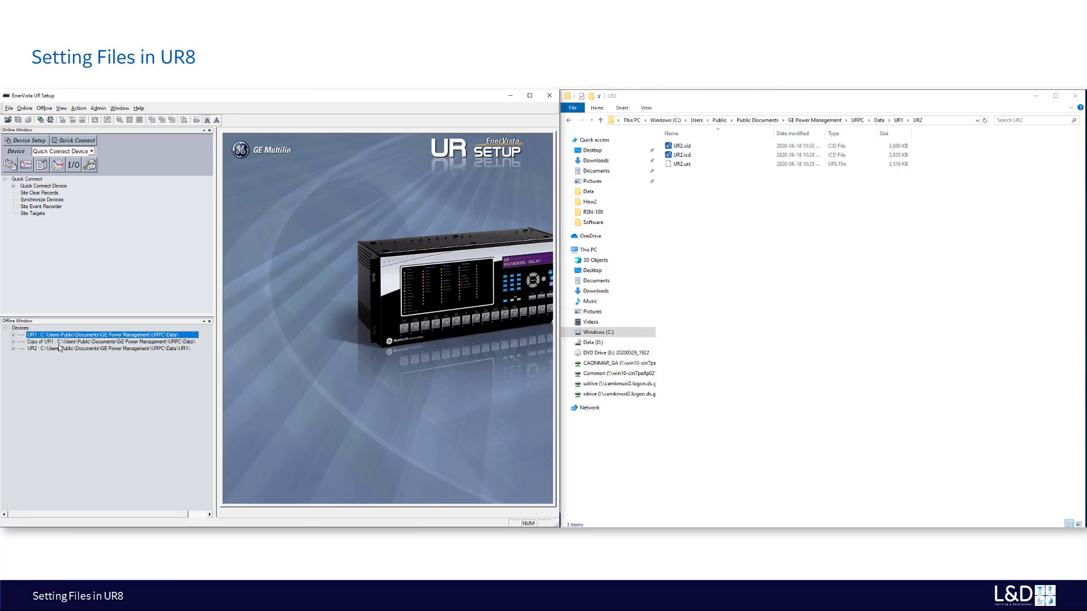
pyautogui.rightClick(59, 343)
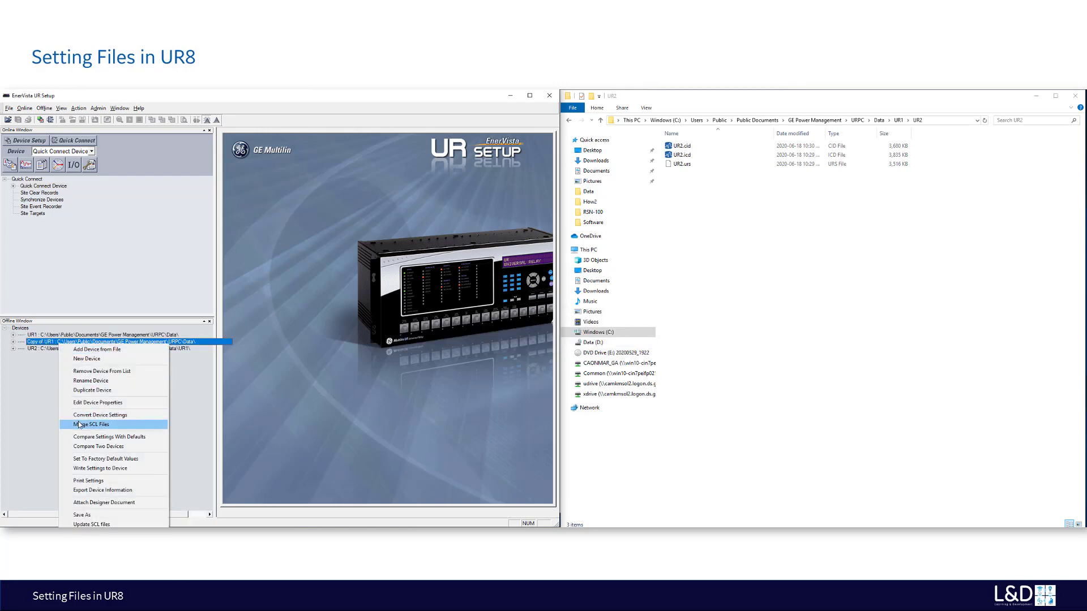
pyautogui.click(79, 390)
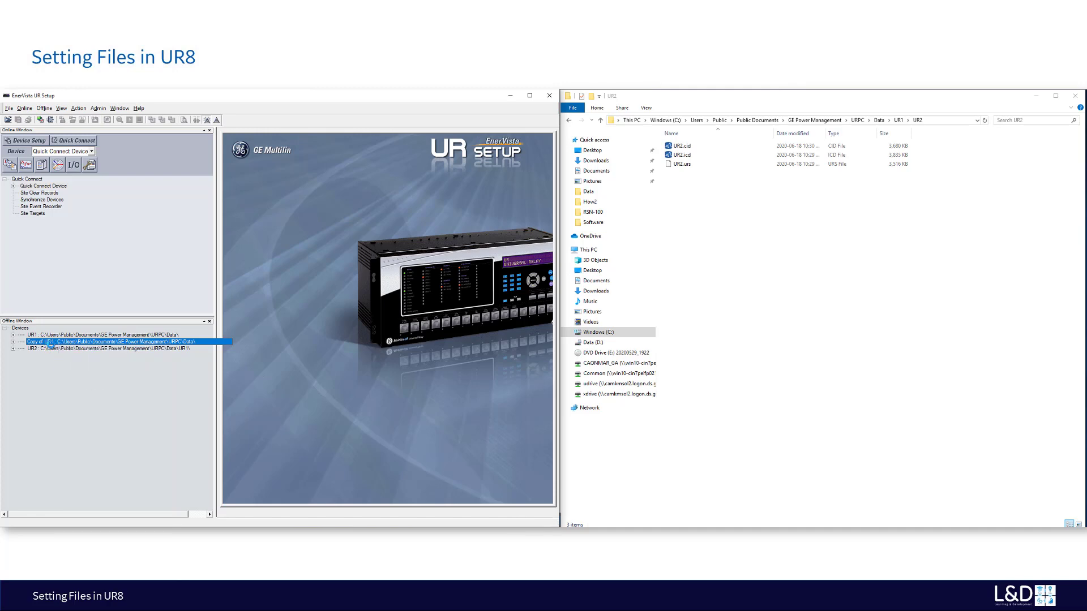
pyautogui.click(283, 338)
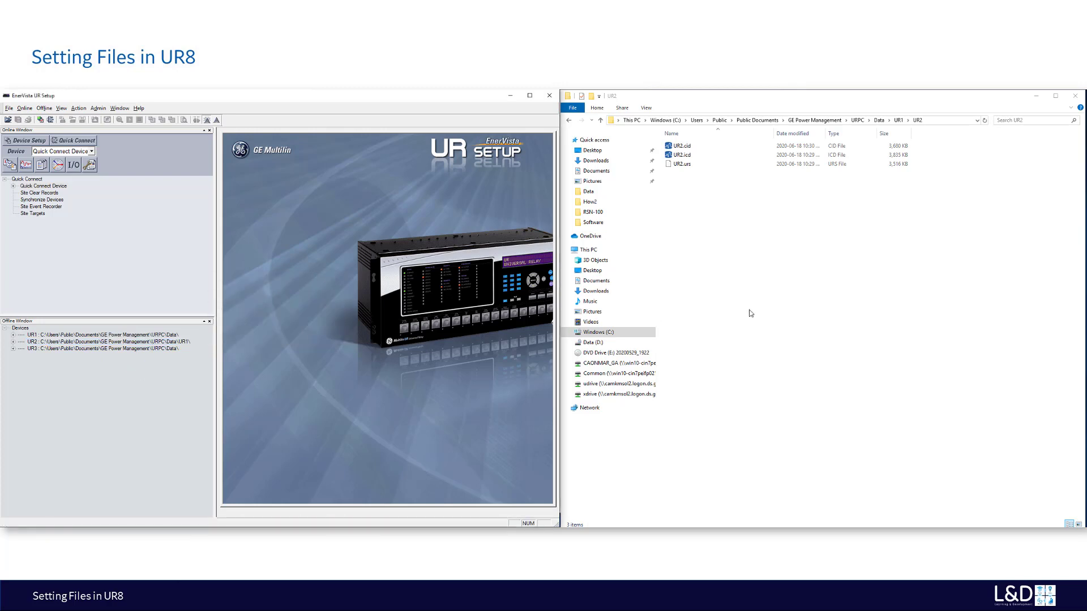
# Return to the Data folder in File Explorer and examine its UR3 and UR1 device folders.
pyautogui.click(879, 120)
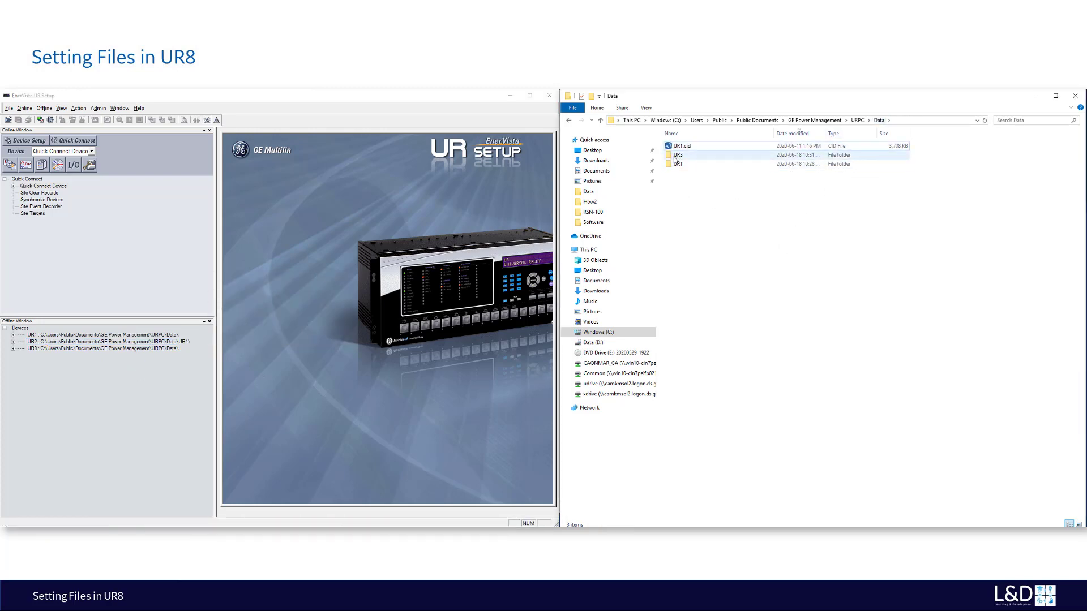
pyautogui.moveTo(676, 160)
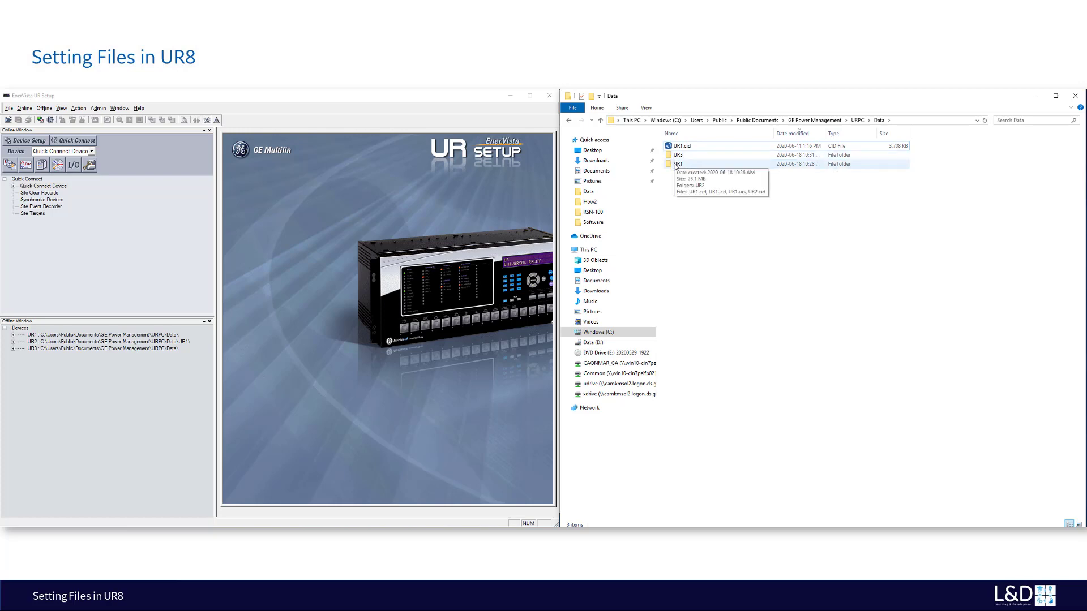
# Open the UR1 device folder, examine its files and UR2 subfolder, and return to the Data folder.
pyautogui.doubleClick(676, 164)
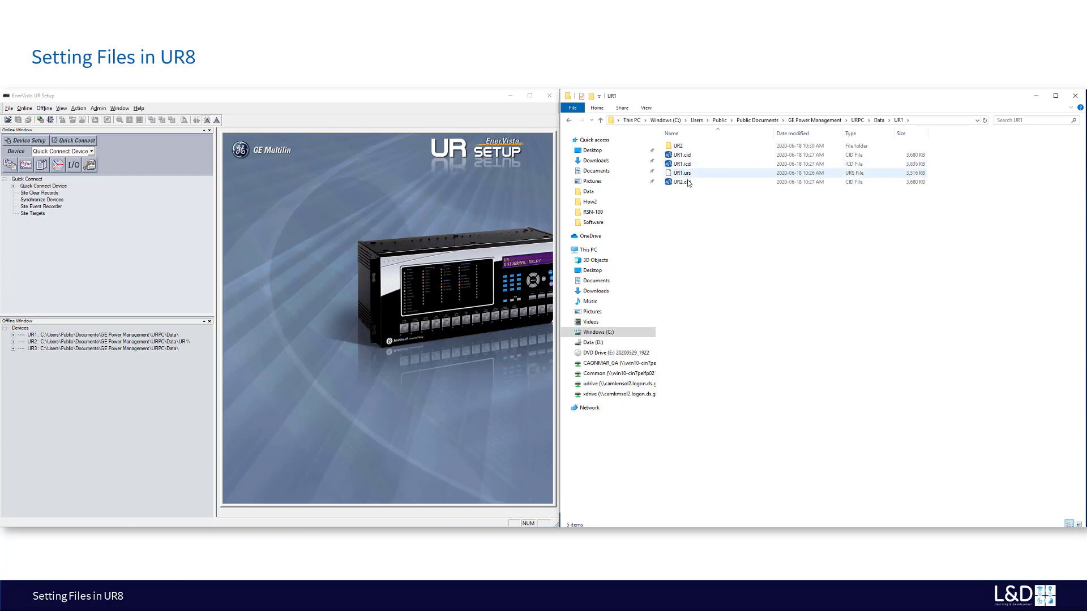
pyautogui.moveTo(692, 183)
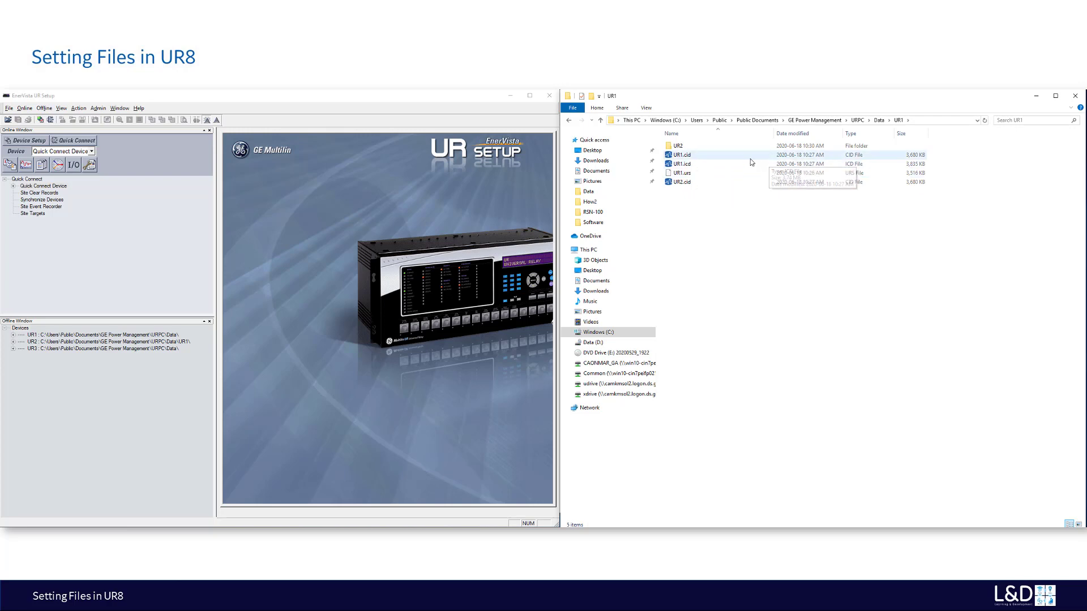
pyautogui.moveTo(751, 163)
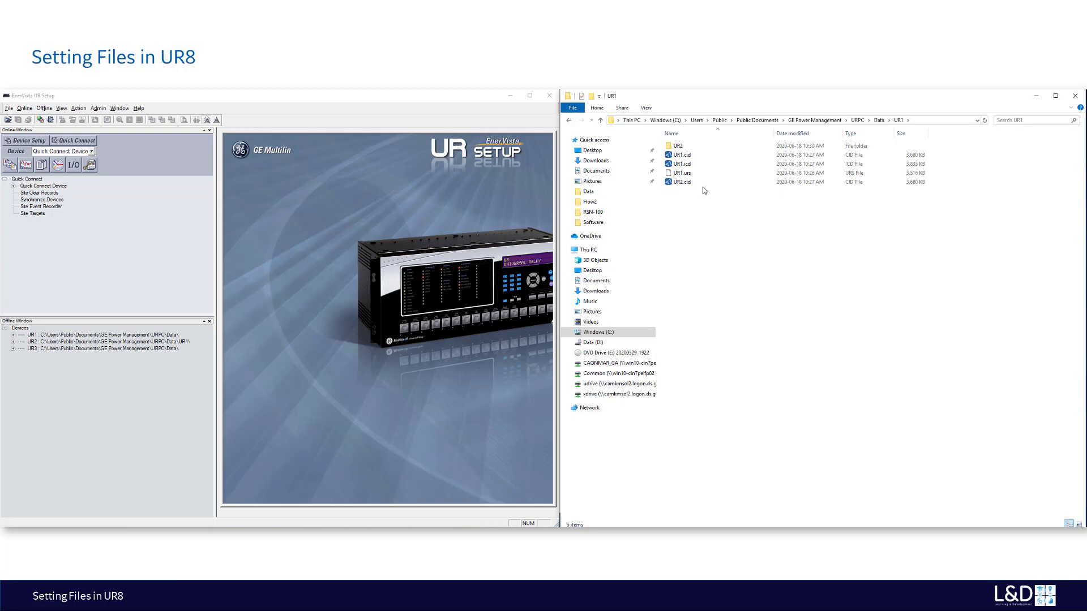
pyautogui.rightClick(128, 350)
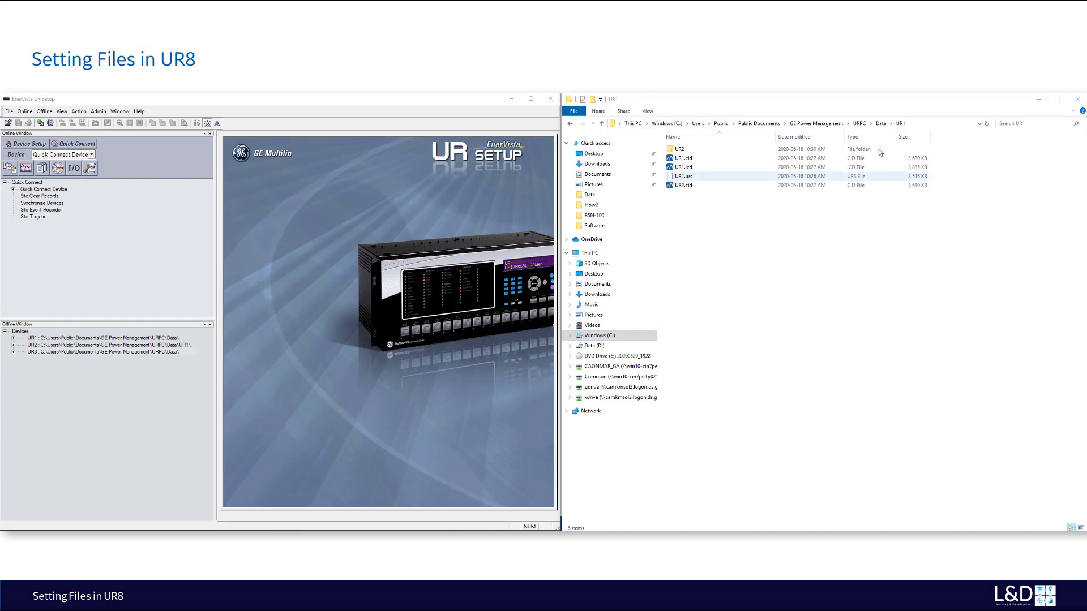
pyautogui.click(880, 124)
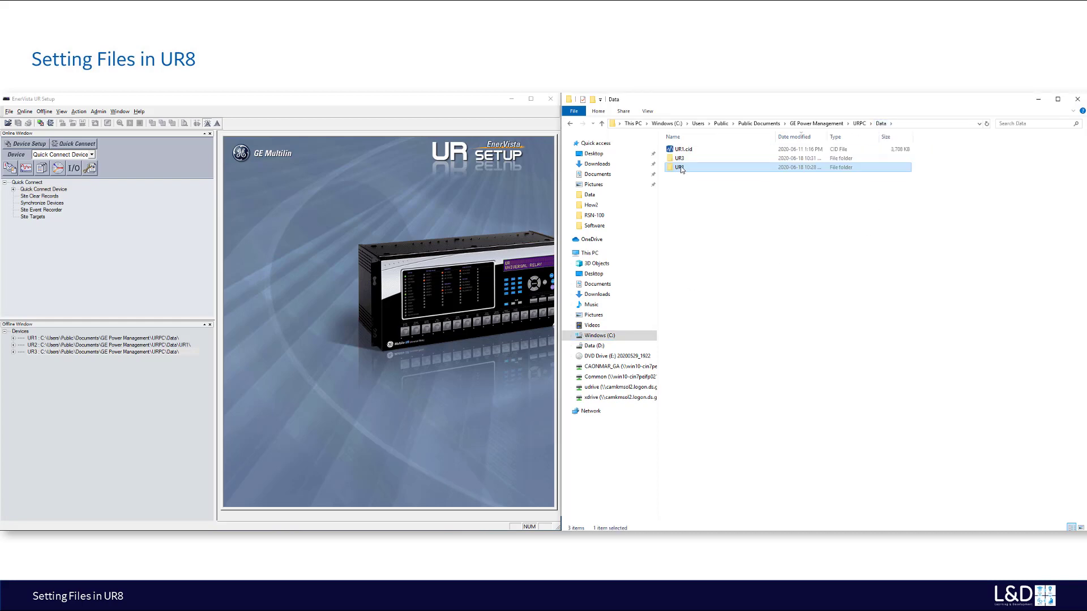
# Turn off the use of device folders in the EnerVista UR Setup general preferences and accept moving the configuration files one directory level up.
pyautogui.click(9, 112)
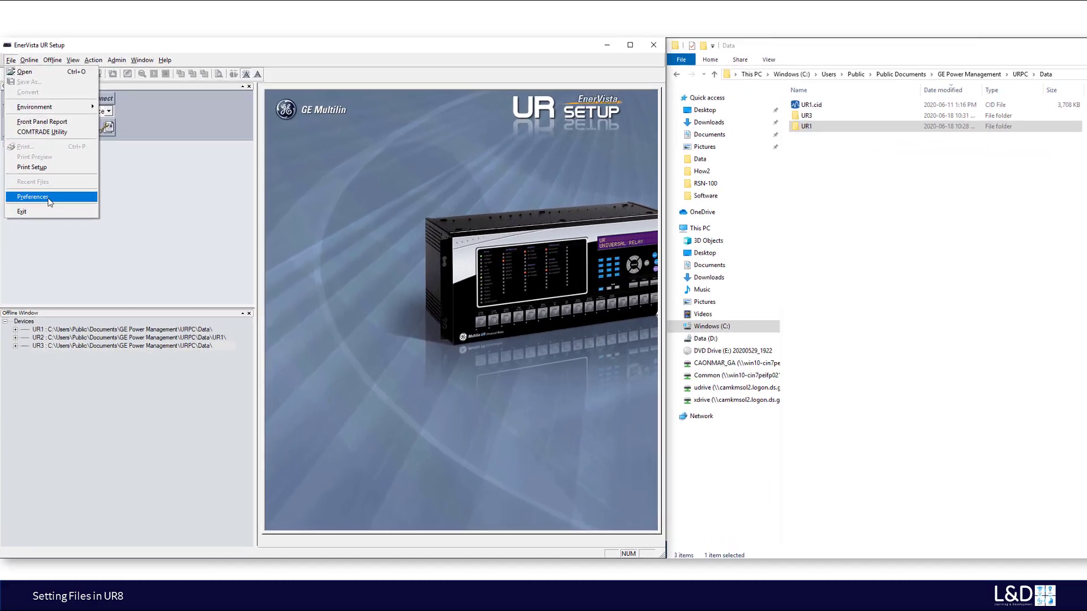
pyautogui.click(27, 226)
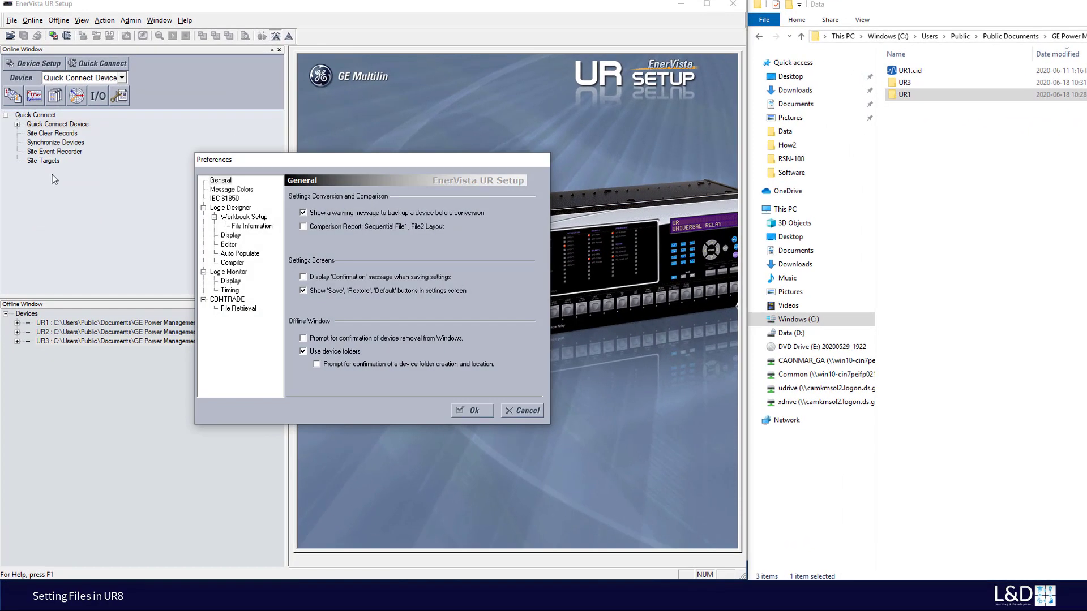
pyautogui.click(303, 352)
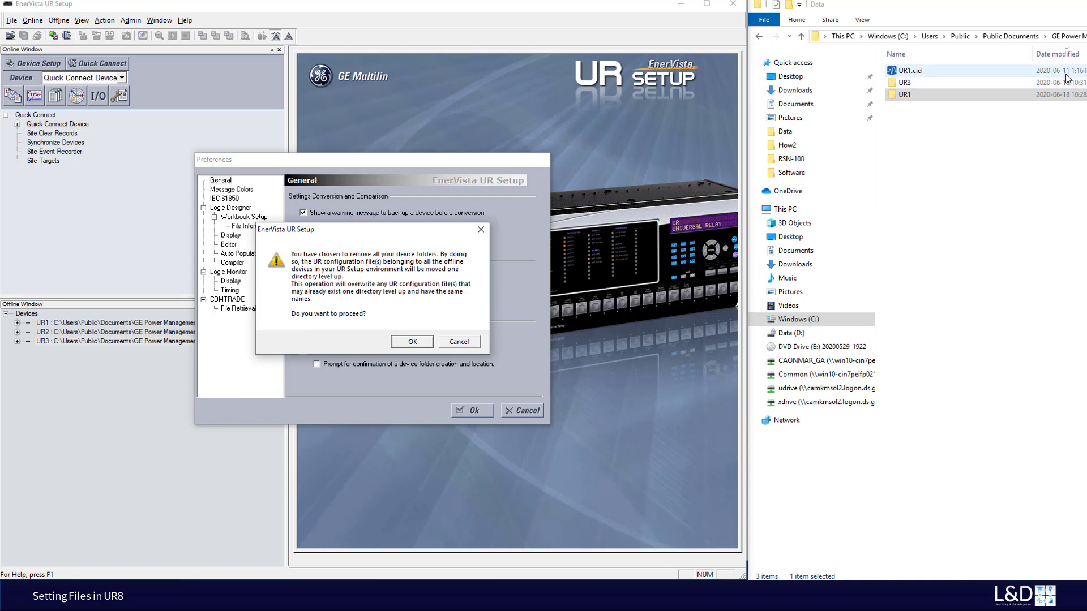
pyautogui.click(912, 96)
pyautogui.click(929, 96)
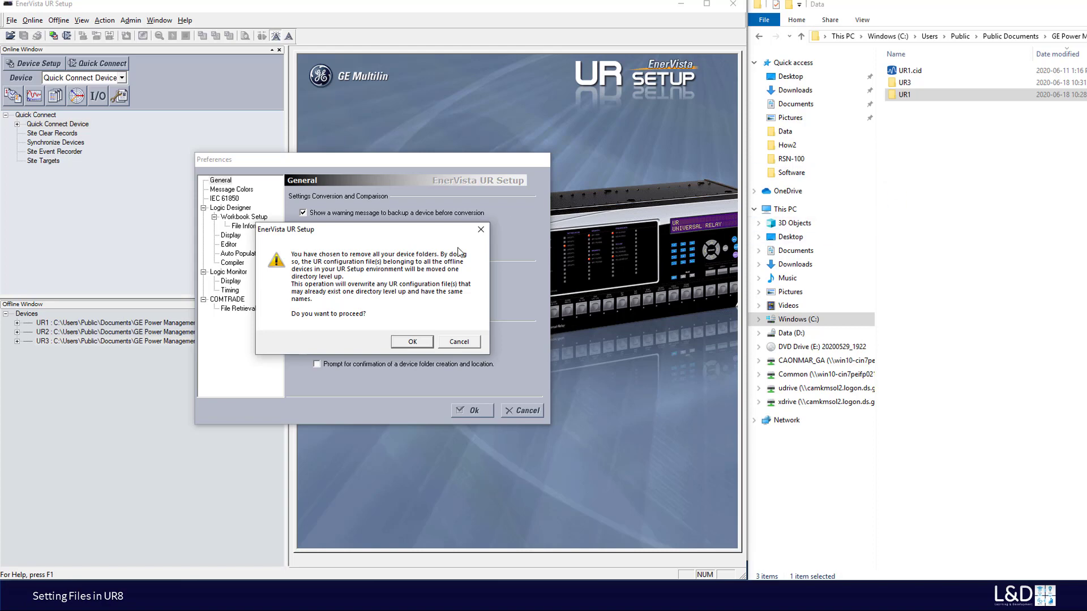
pyautogui.click(412, 343)
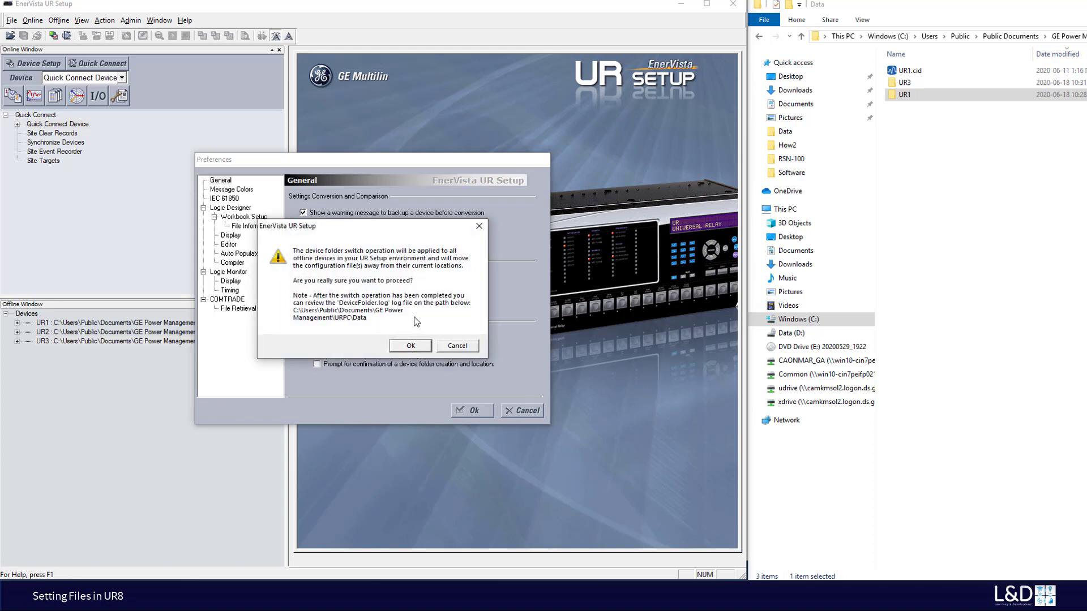
pyautogui.click(414, 348)
pyautogui.click(464, 410)
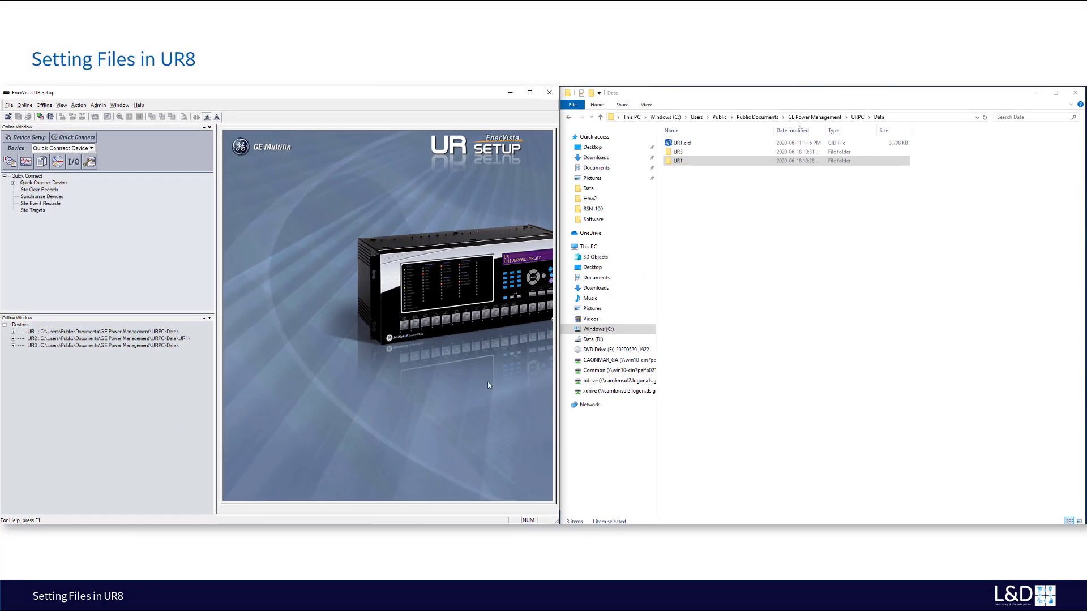
# Examine the relocated setting files in the Data folder and its UR1 folder in File Explorer, returning to Data.
pyautogui.click(724, 385)
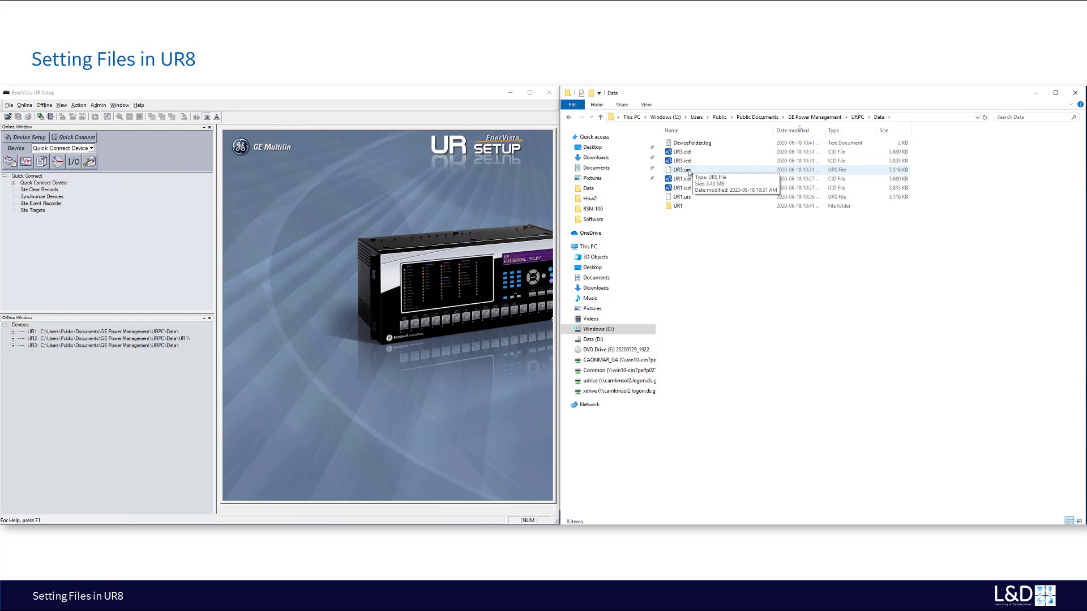
pyautogui.click(672, 208)
pyautogui.doubleClick(671, 207)
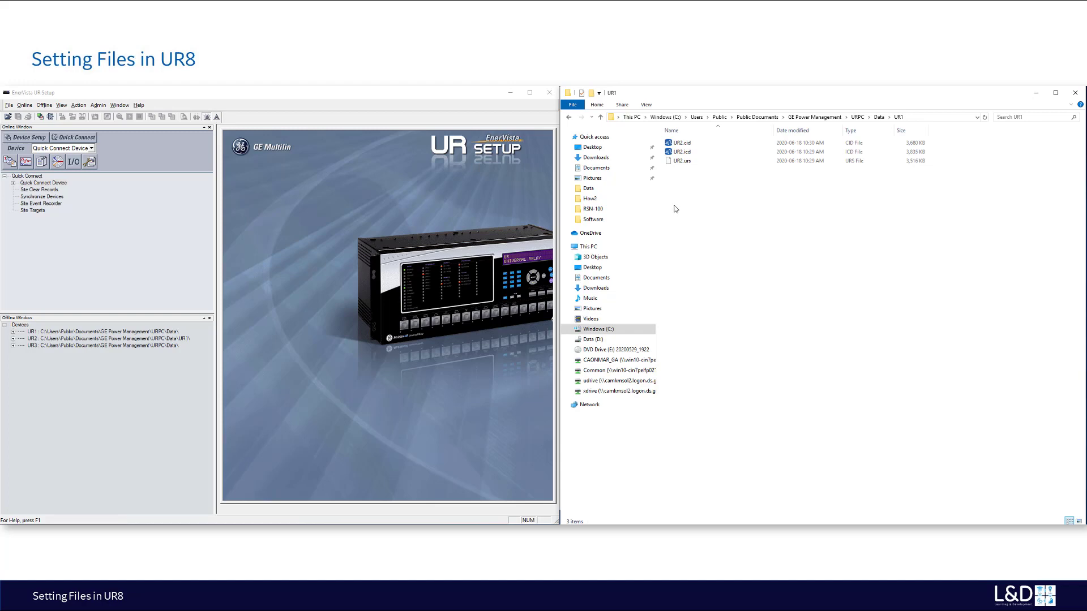
pyautogui.click(878, 117)
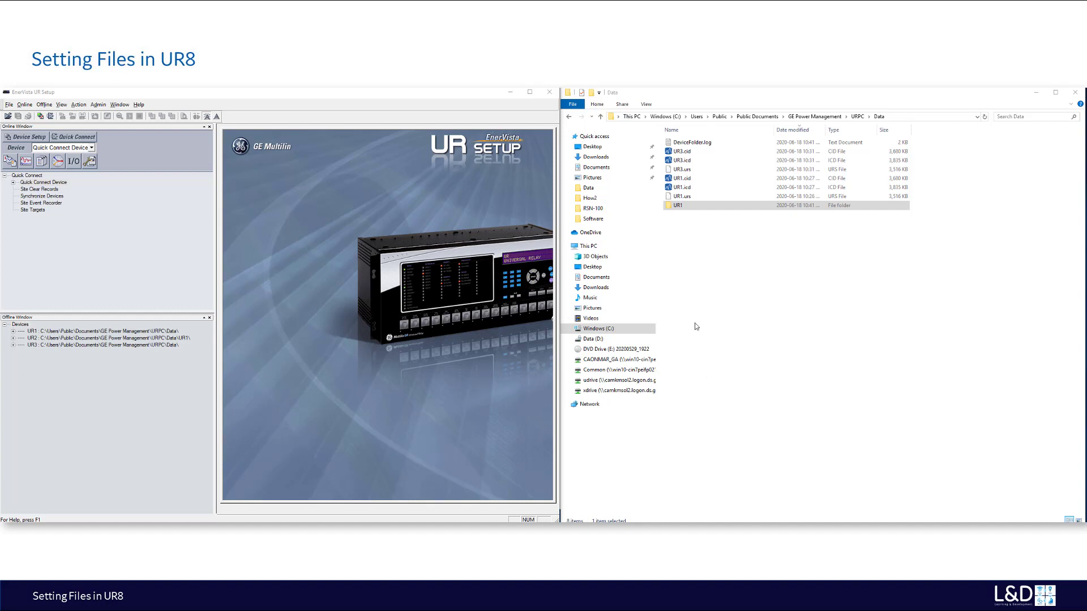
# Duplicate UR1.cid inside the Data folder and rename the copy UR4.cid.
pyautogui.click(675, 178)
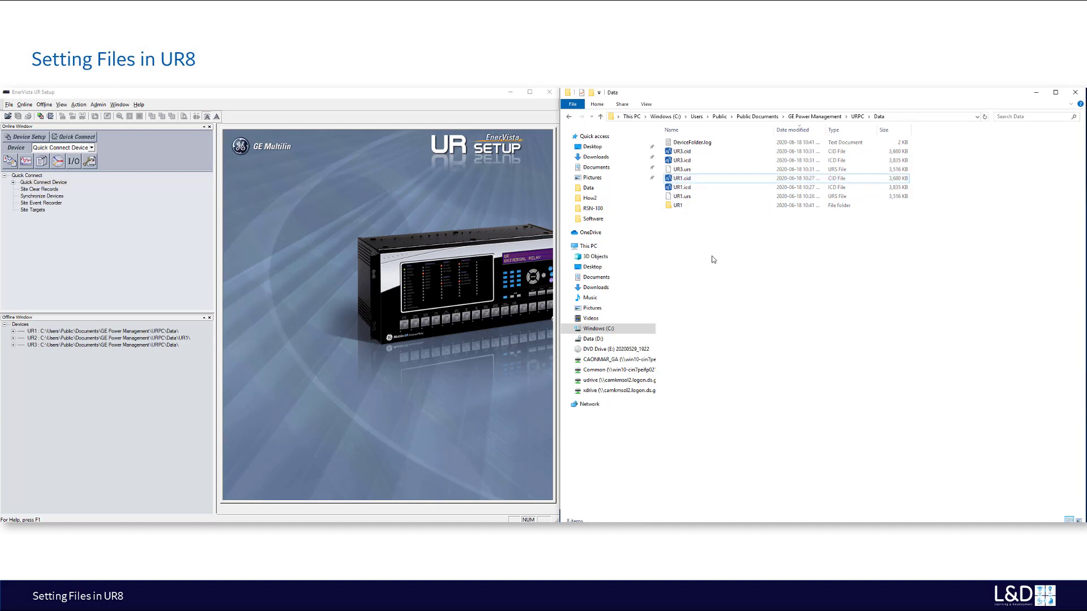
pyautogui.hotkey('ctrl', 'v')
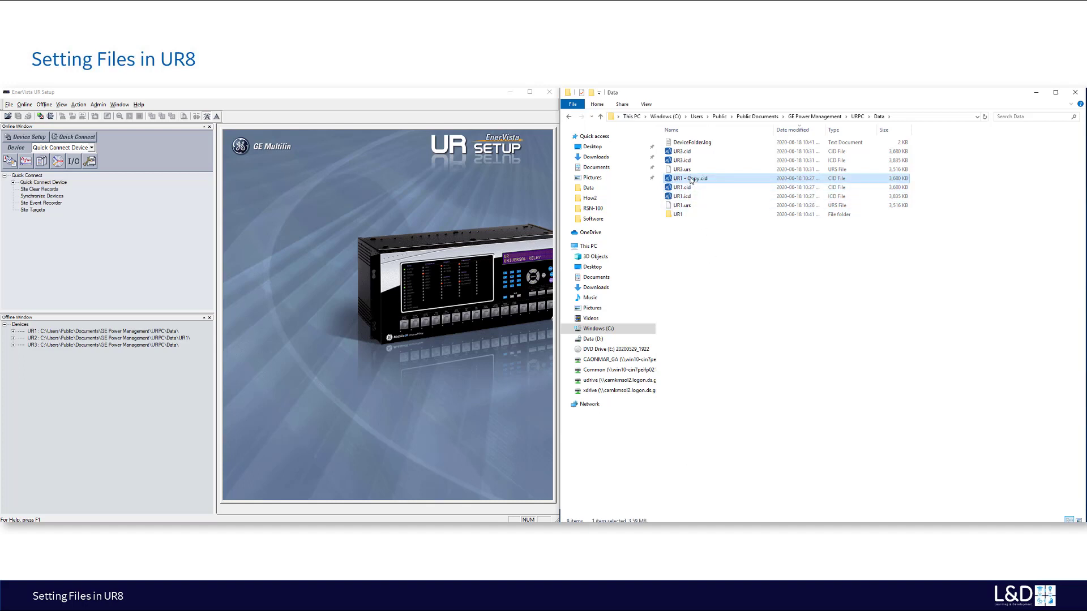
pyautogui.rightClick(691, 179)
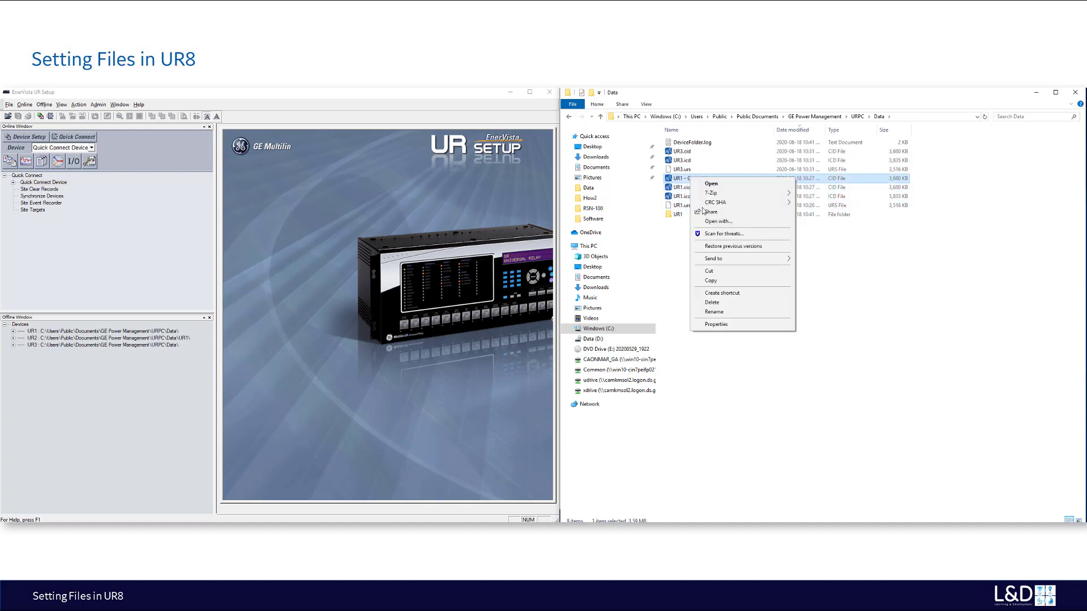
pyautogui.click(714, 312)
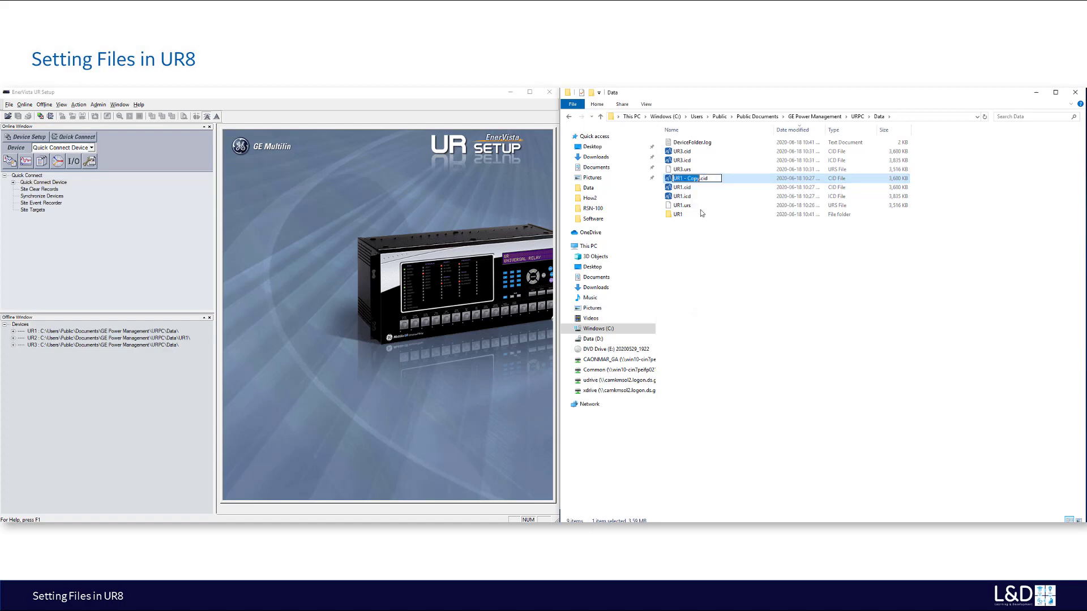
pyautogui.click(679, 179)
pyautogui.press('BackSpace')
pyautogui.press('Delete')
pyautogui.press('Delete')
pyautogui.press('Delete')
pyautogui.press('Delete')
pyautogui.press('Delete')
pyautogui.press('Delete')
pyautogui.press('Delete')
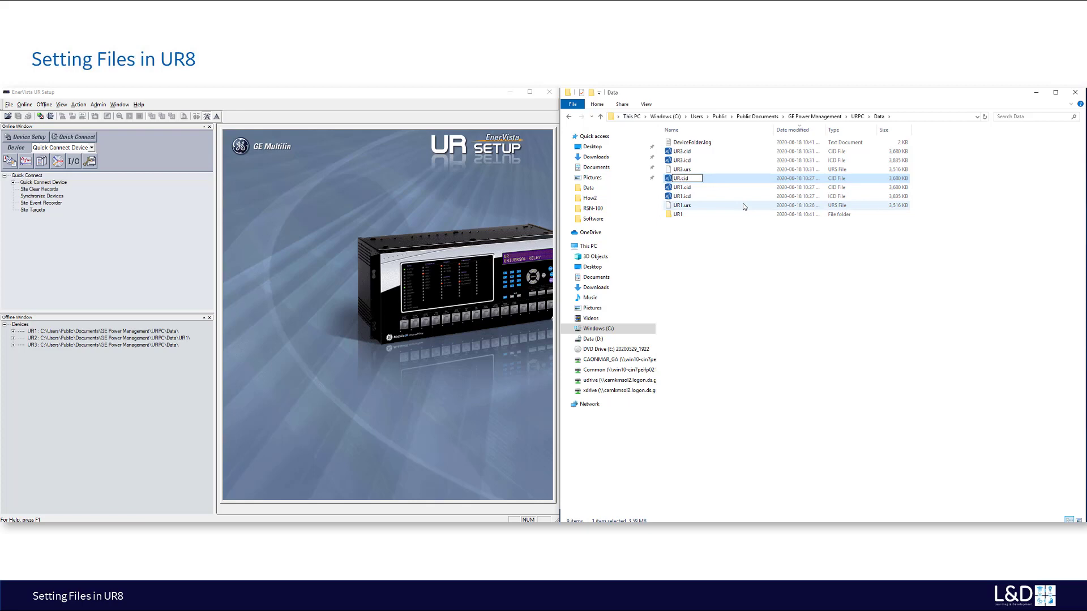
pyautogui.write('4')
pyautogui.click(765, 303)
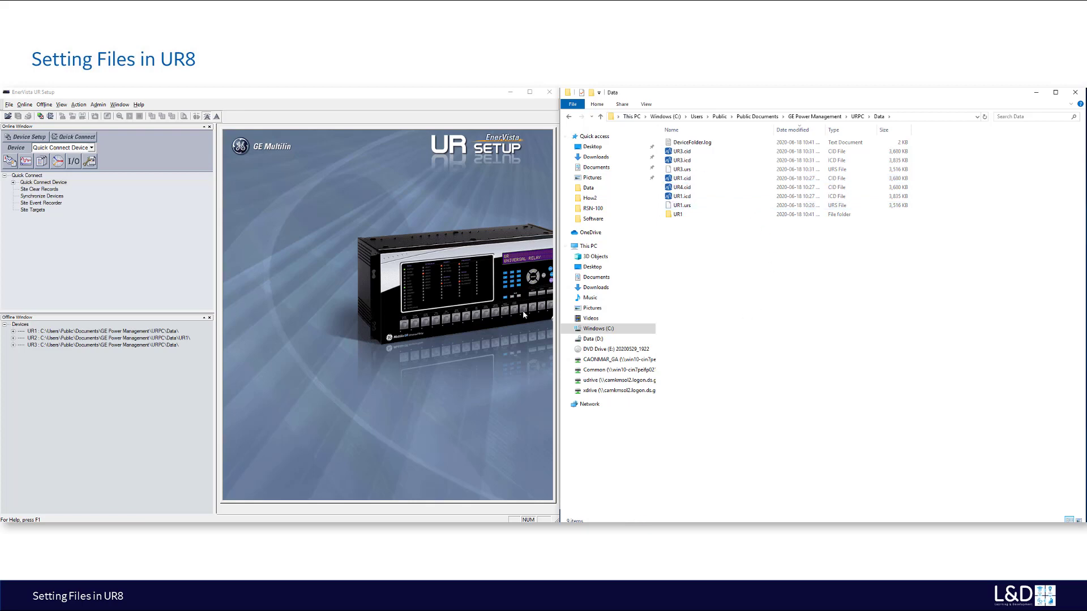
# Add UR4.cid from the Data folder to the offline devices in EnerVista UR Setup.
pyautogui.click(20, 325)
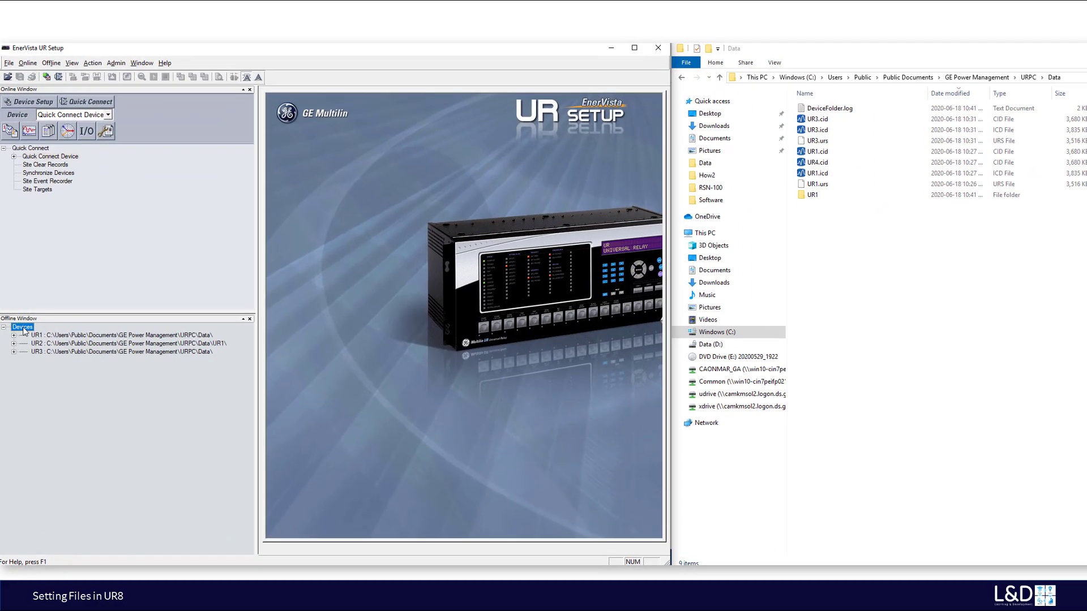
pyautogui.rightClick(24, 330)
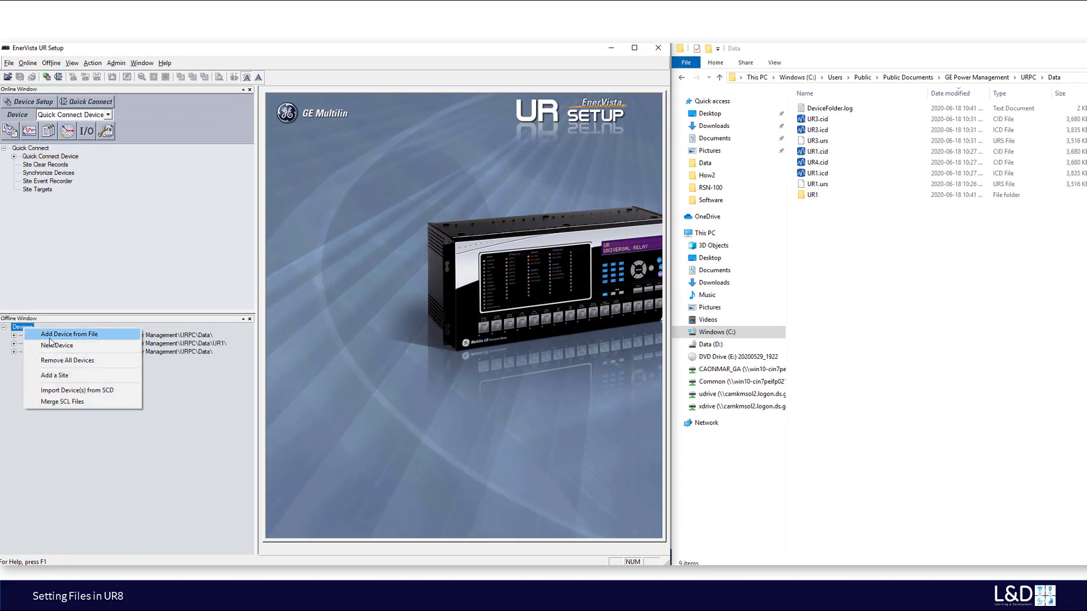
pyautogui.click(98, 338)
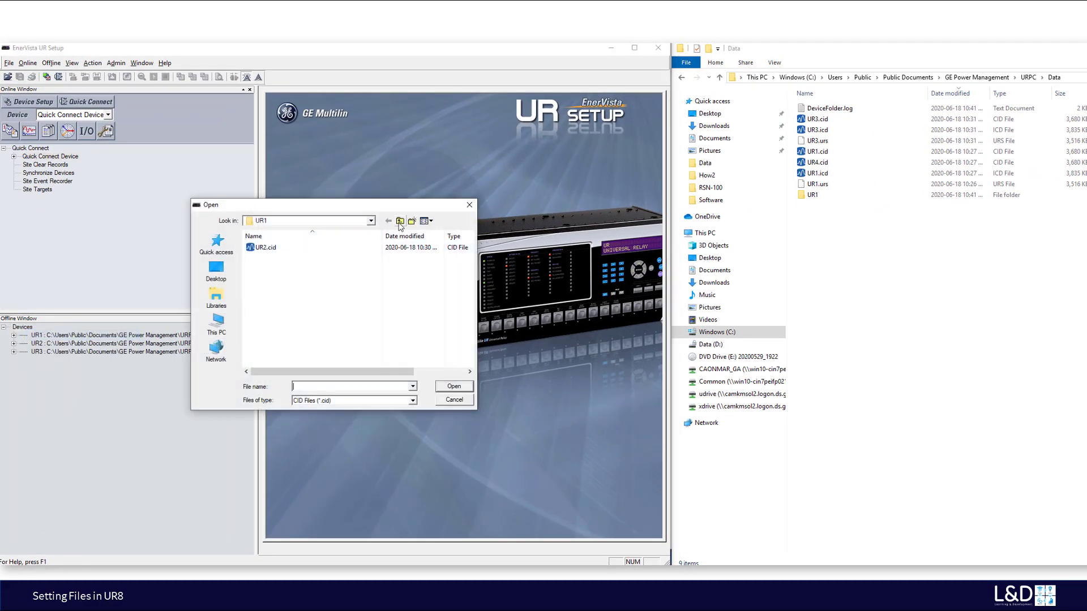
pyautogui.click(400, 222)
pyautogui.click(256, 277)
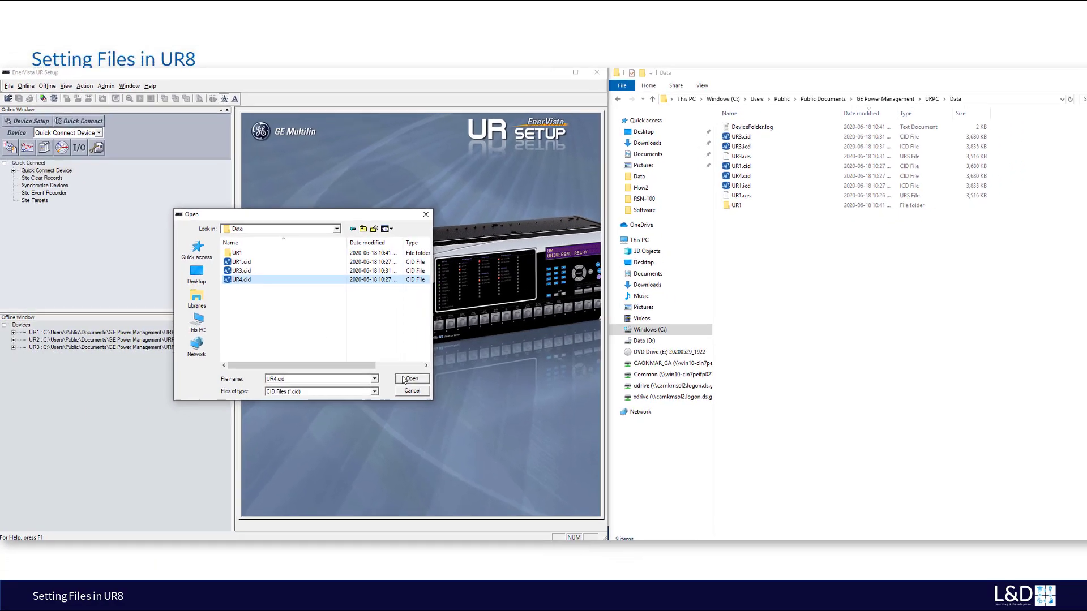
pyautogui.click(404, 380)
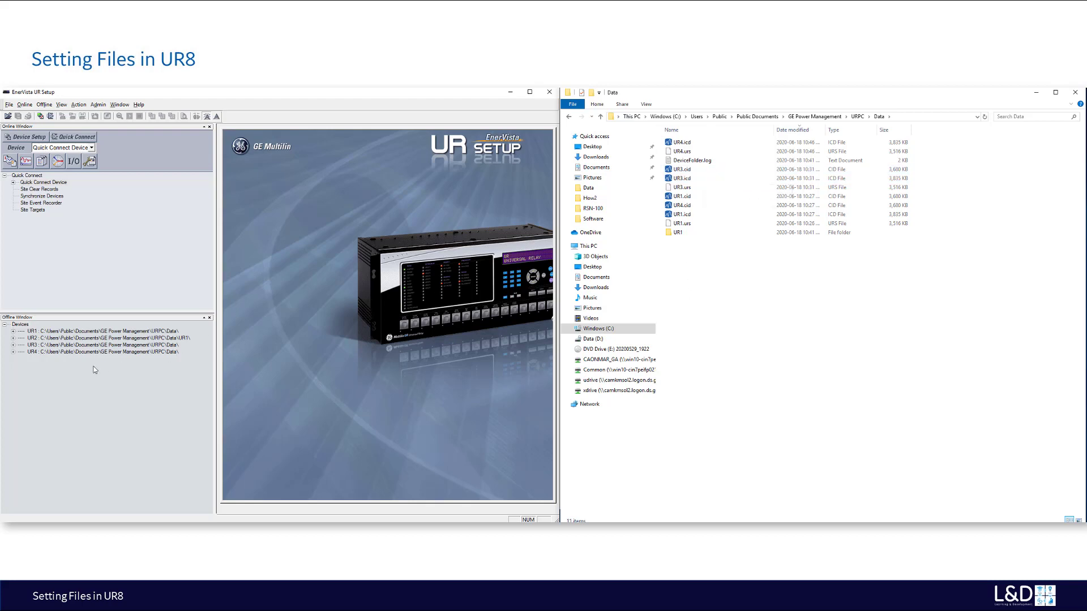
# Duplicate the UR4 device in the offline device list and start renaming the copy.
pyautogui.click(80, 352)
pyautogui.rightClick(80, 353)
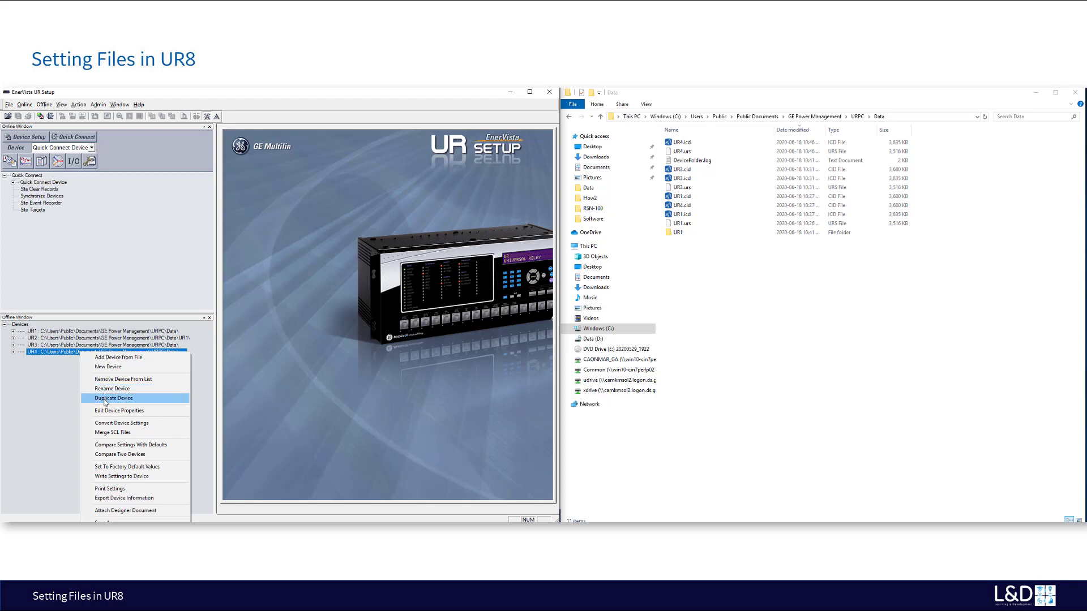
pyautogui.click(105, 399)
pyautogui.click(96, 359)
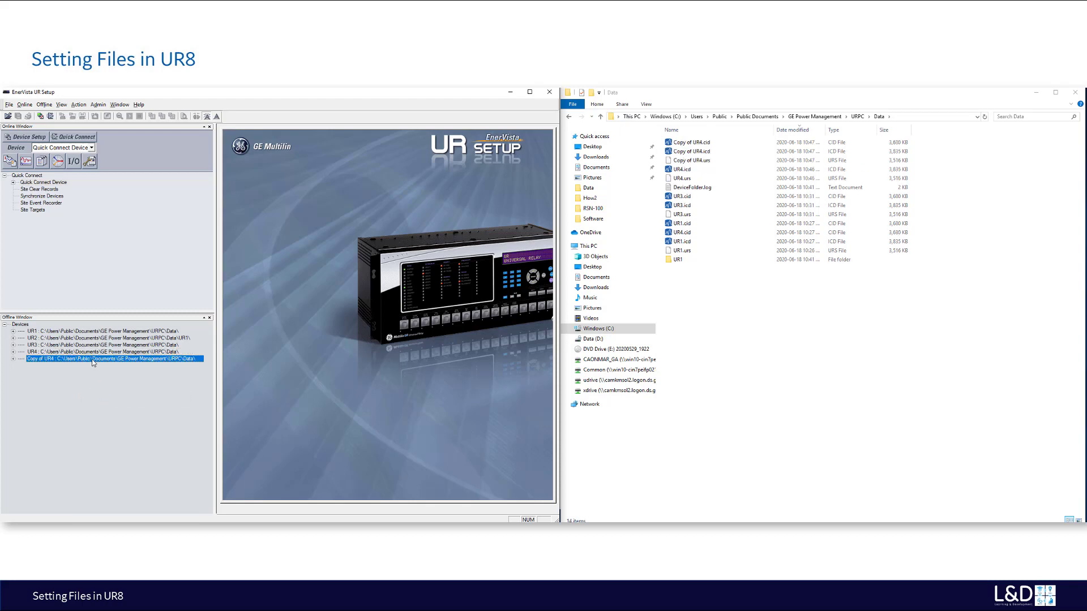
pyautogui.rightClick(93, 360)
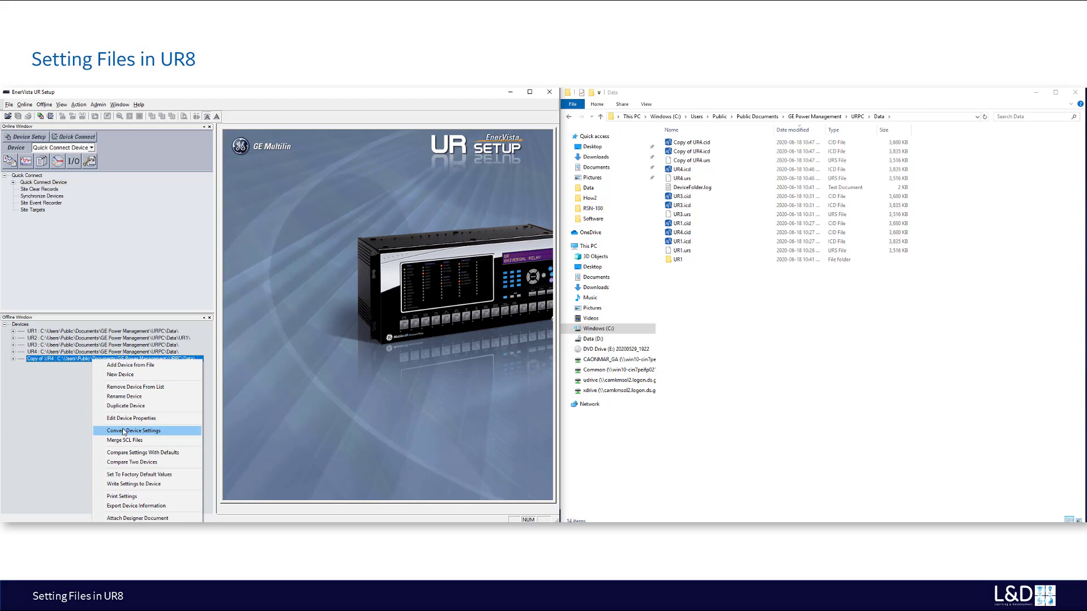
pyautogui.click(122, 396)
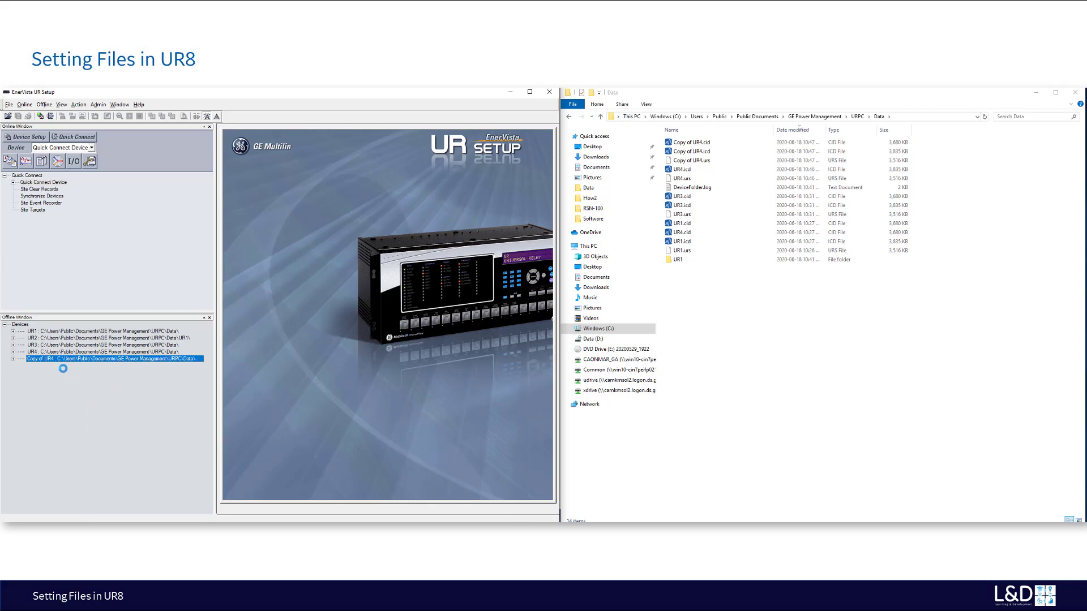